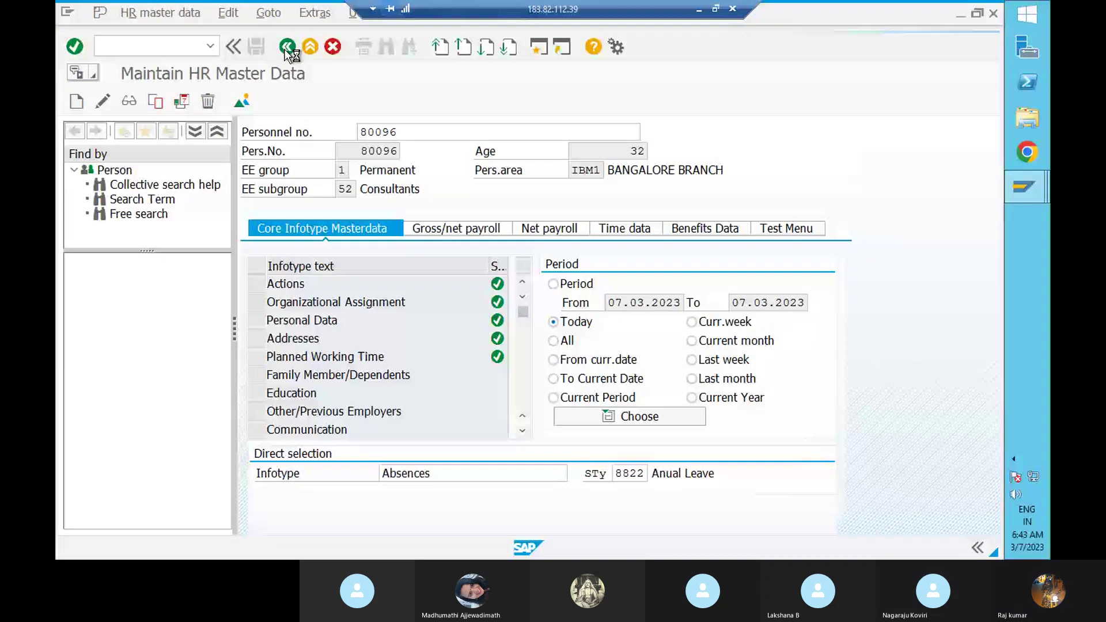
Switch to the Absence: General Settings session, try to go back, and open and close the detailed SAP GUI connection error.
{"action": "mouse_move", "coordinate": [1026, 186]}
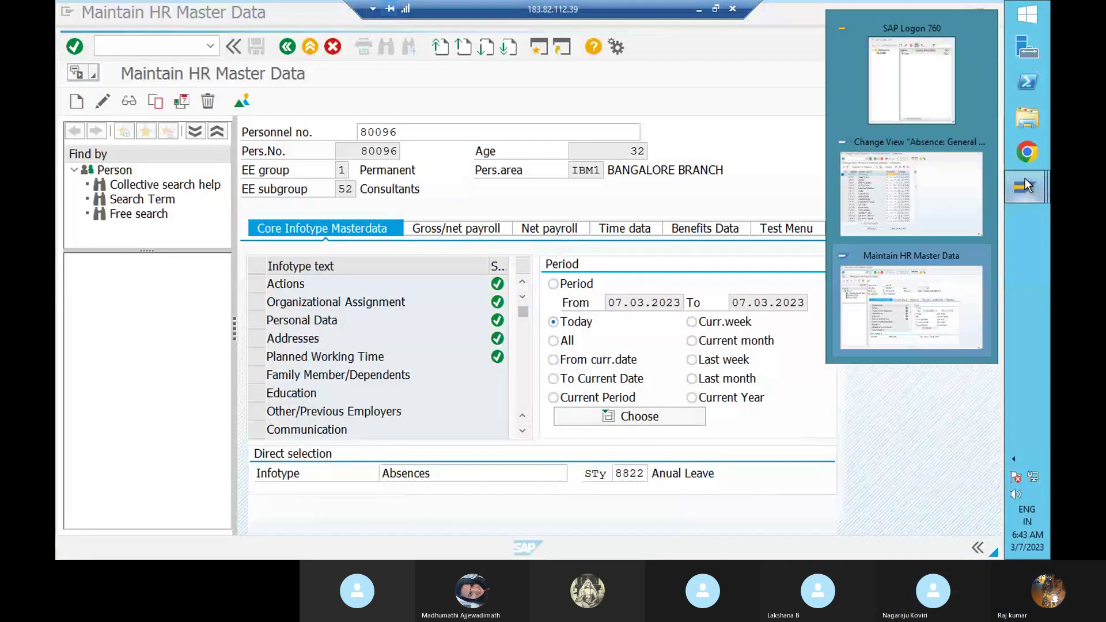
{"action": "left_click", "coordinate": [978, 205]}
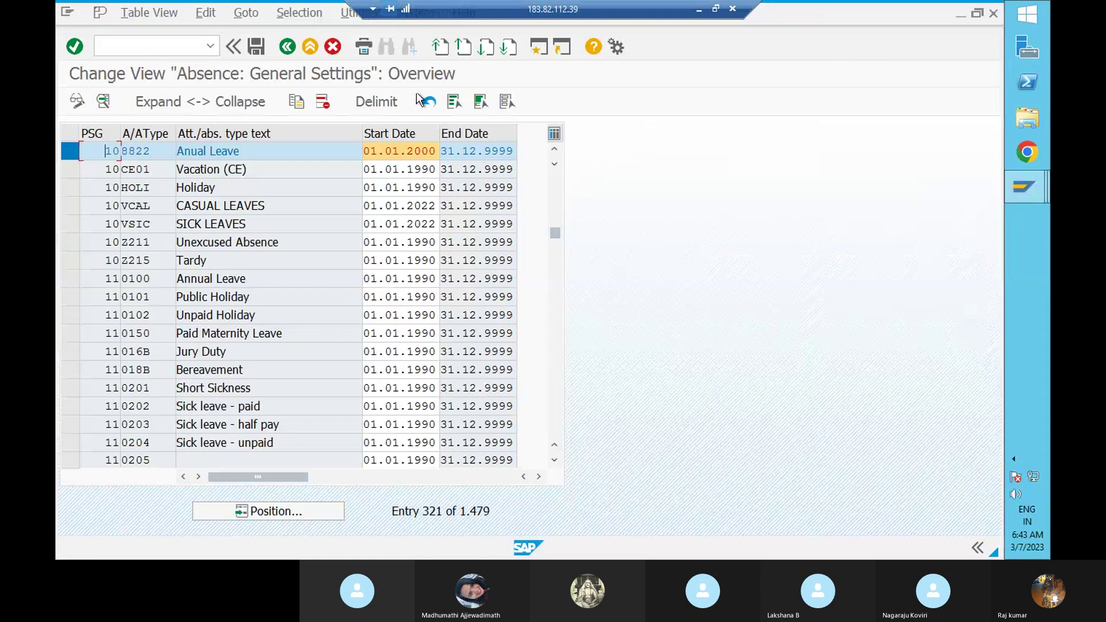
{"action": "left_click", "coordinate": [280, 49]}
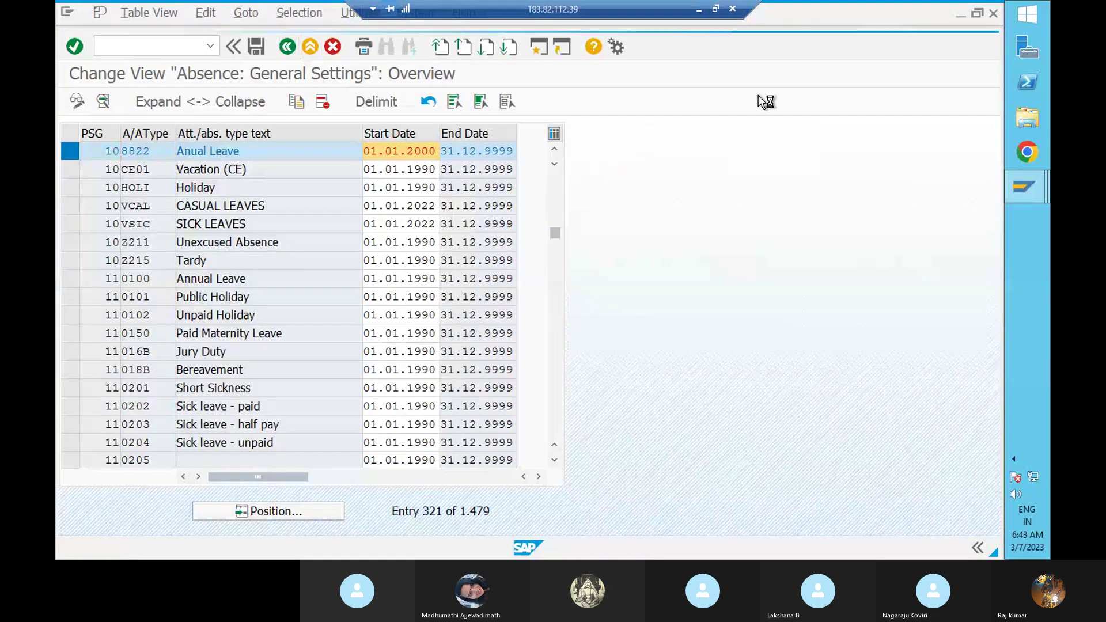
{"action": "mouse_move", "coordinate": [1034, 193]}
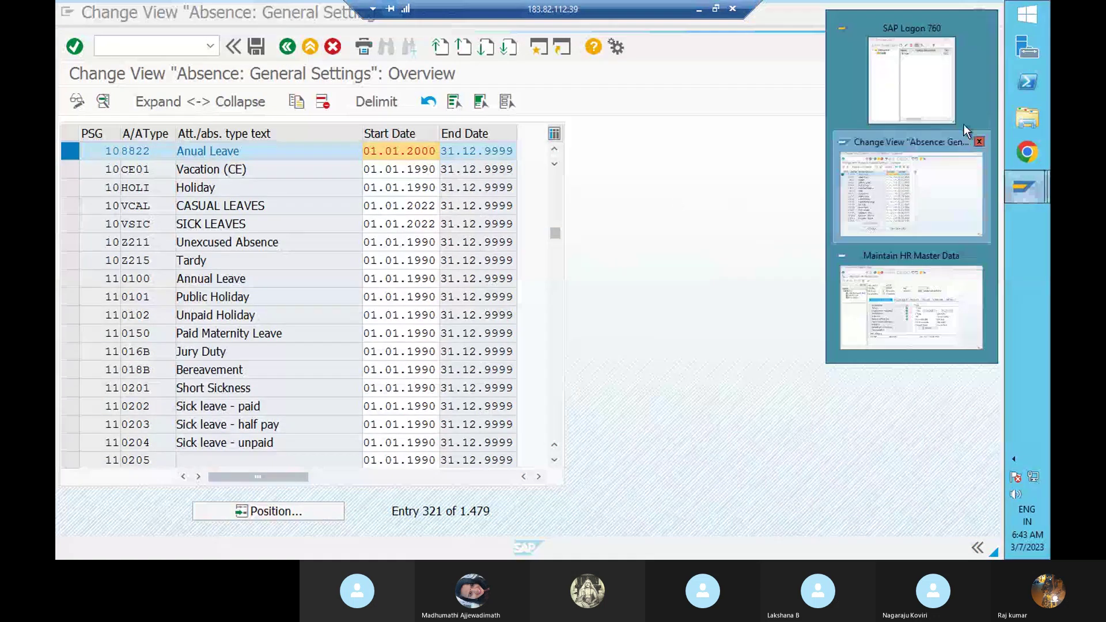
{"action": "left_click", "coordinate": [973, 192]}
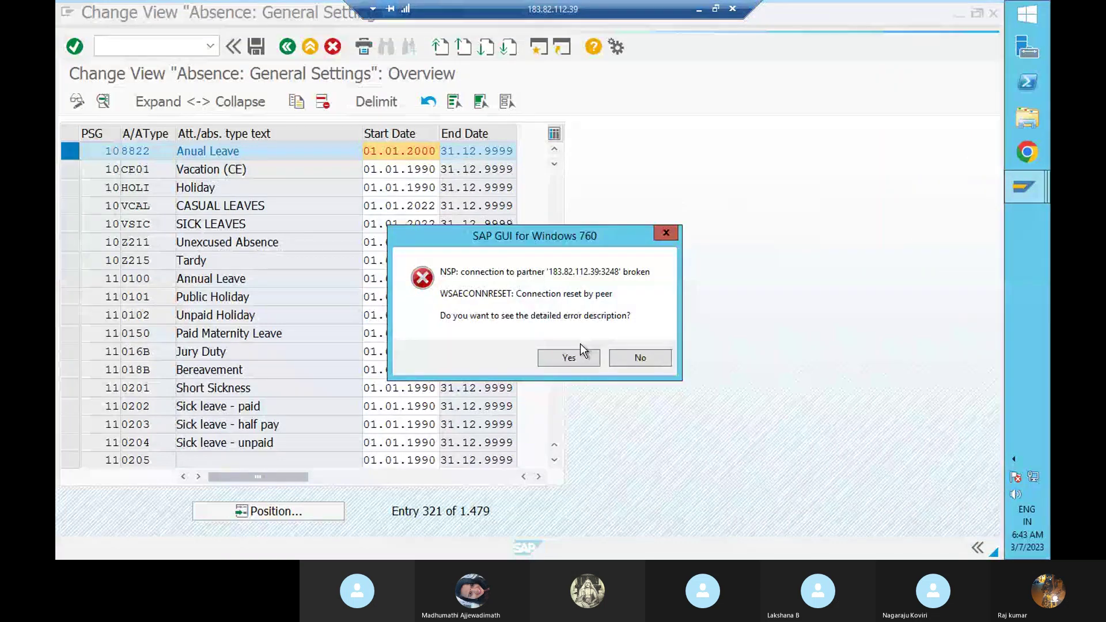
{"action": "left_click", "coordinate": [577, 358]}
{"action": "left_click", "coordinate": [658, 410]}
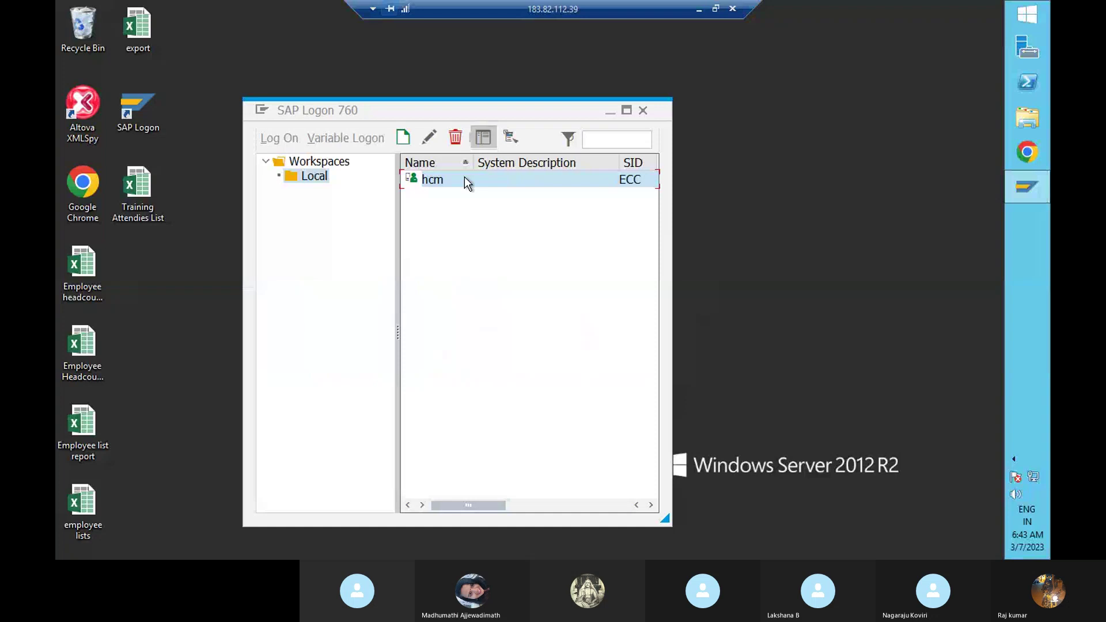
Try twice to connect to the hcm system from SAP Logon, opening and closing the detailed error description each time.
{"action": "double_click", "coordinate": [464, 180]}
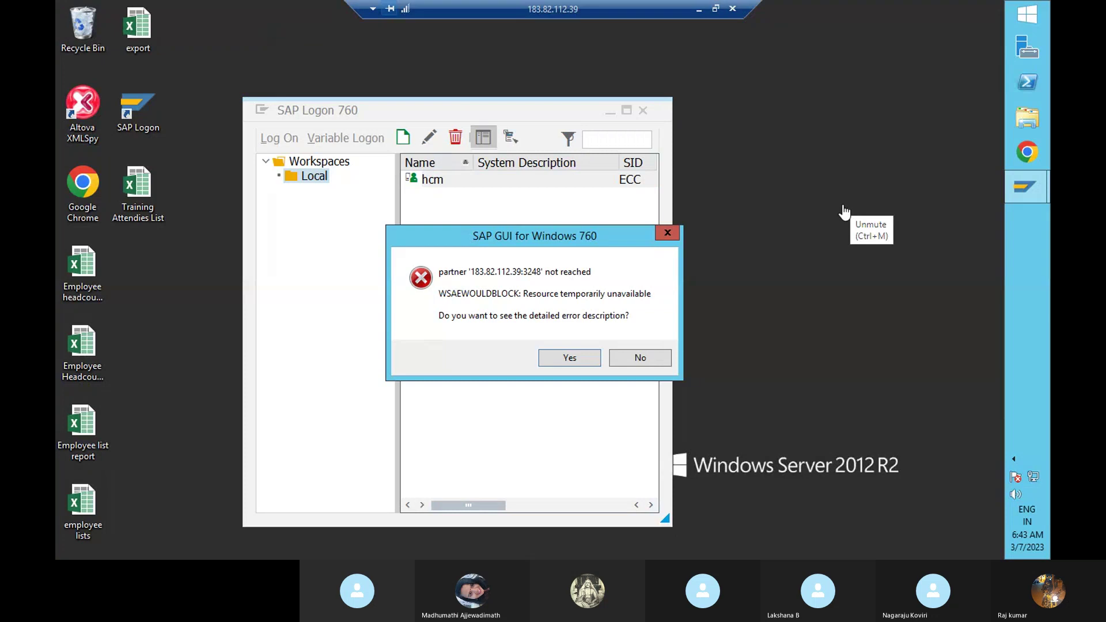
{"action": "left_click", "coordinate": [565, 357]}
{"action": "left_click", "coordinate": [659, 422]}
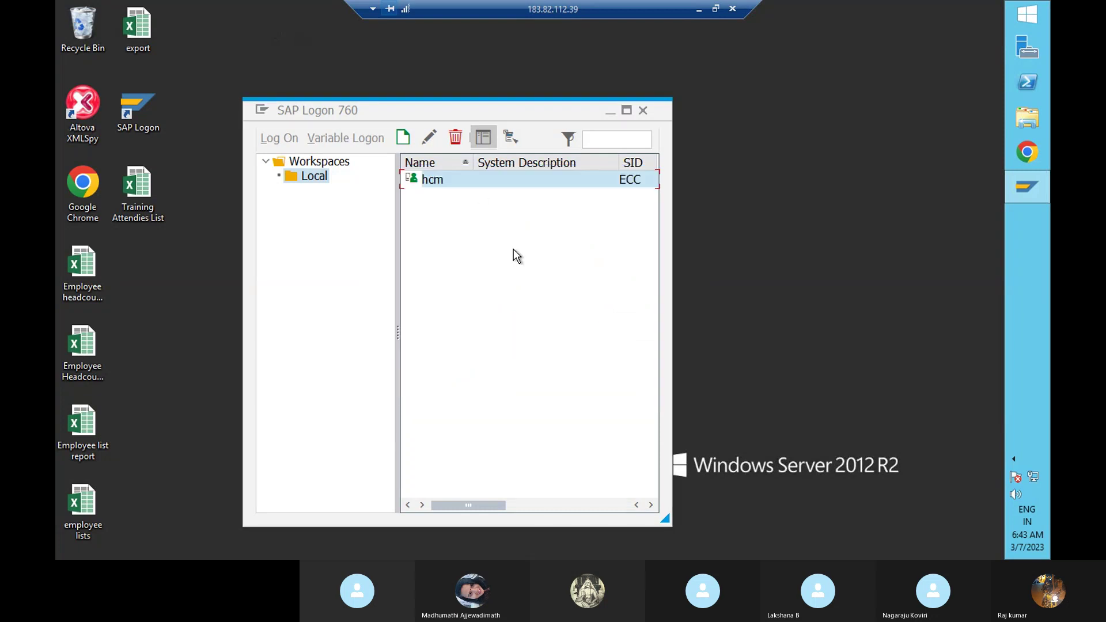
{"action": "double_click", "coordinate": [460, 177]}
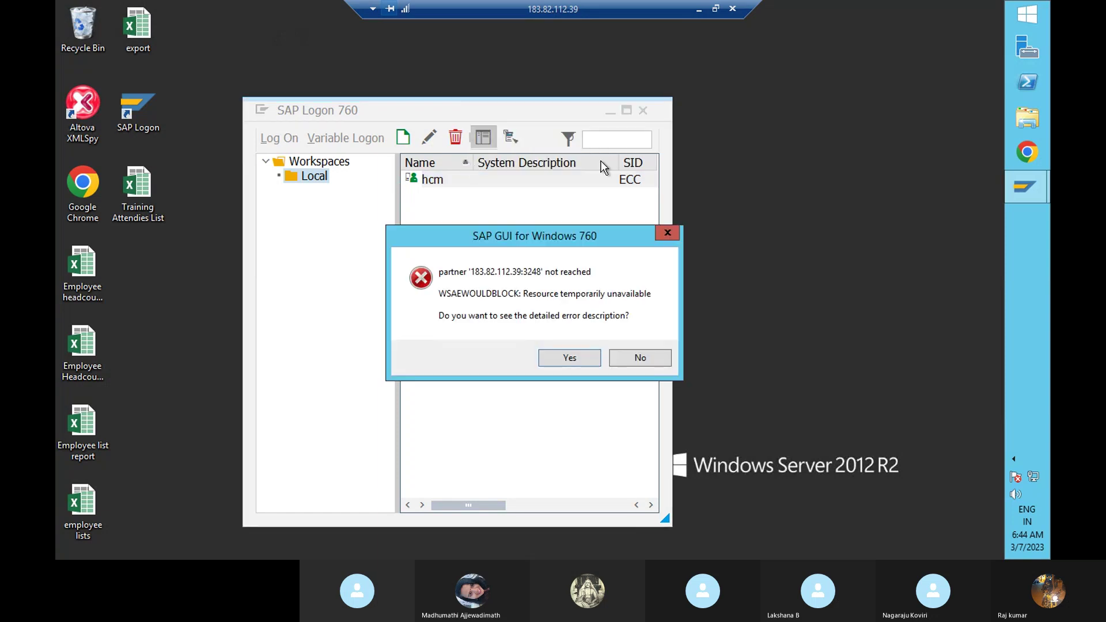
{"action": "left_click", "coordinate": [587, 353]}
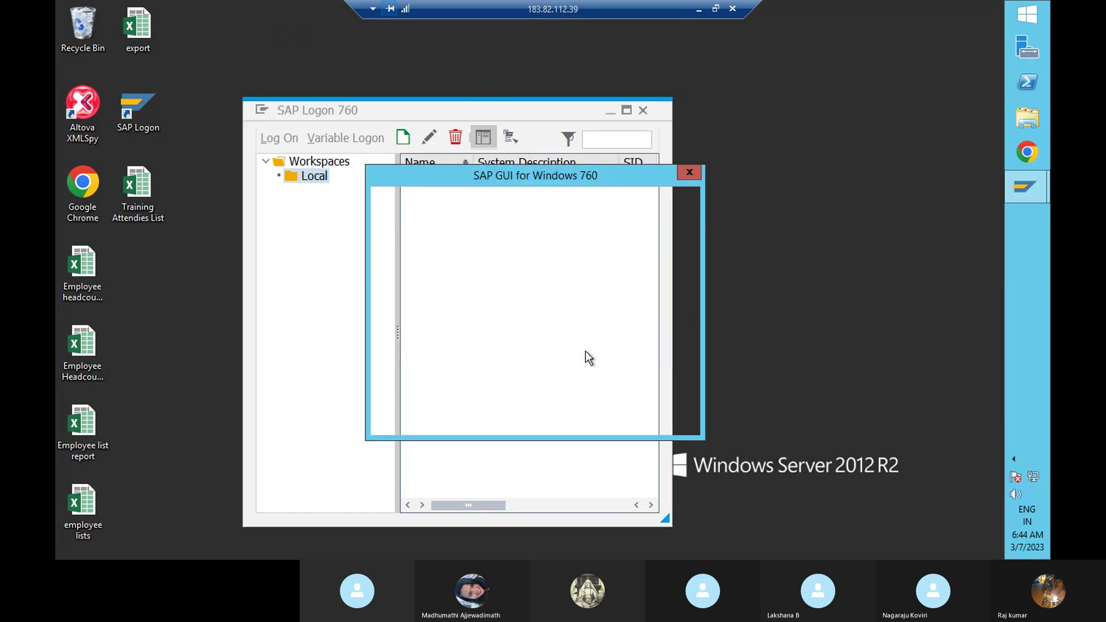
{"action": "left_click", "coordinate": [690, 172]}
Disconnect the remote server session and open Remote Desktop Connection on the local computer.
{"action": "left_click", "coordinate": [732, 10]}
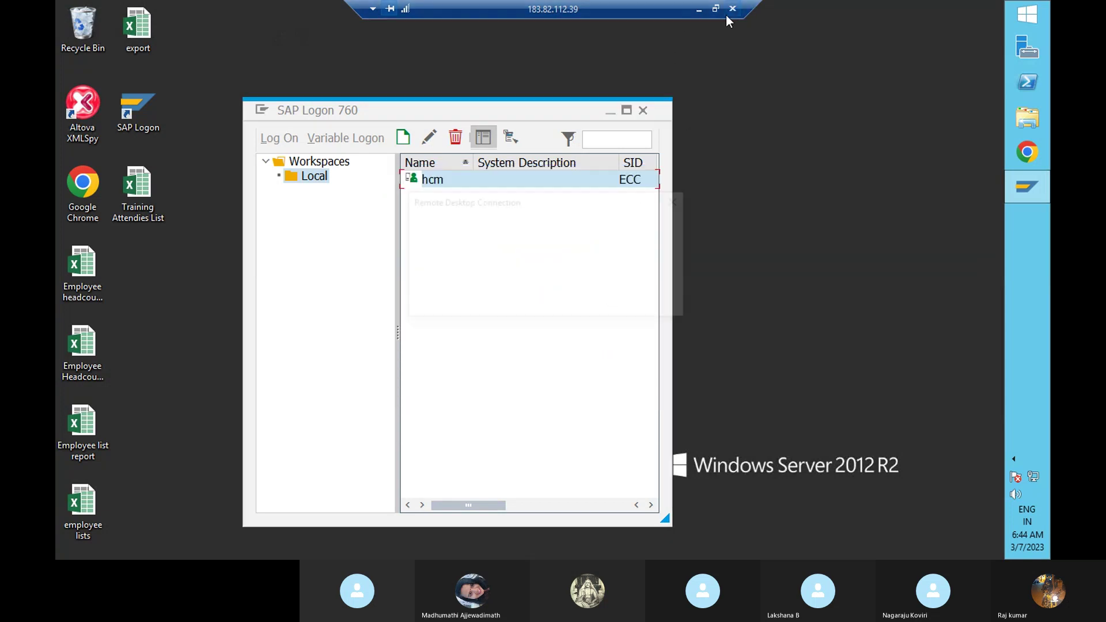
{"action": "left_click", "coordinate": [605, 308]}
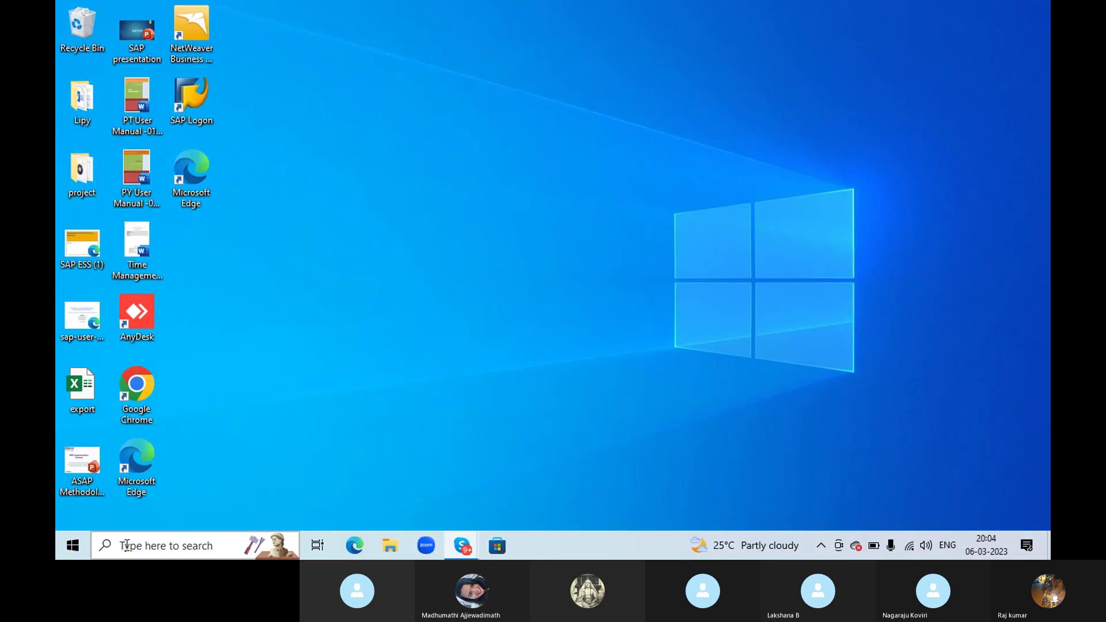
{"action": "left_click", "coordinate": [126, 545]}
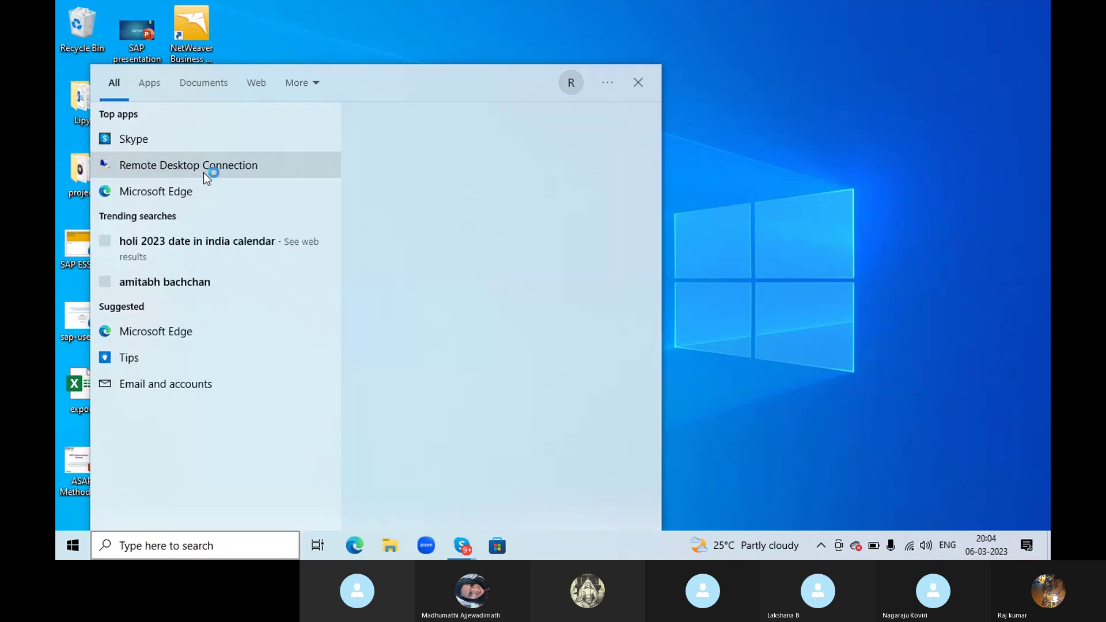
{"action": "left_click", "coordinate": [203, 167]}
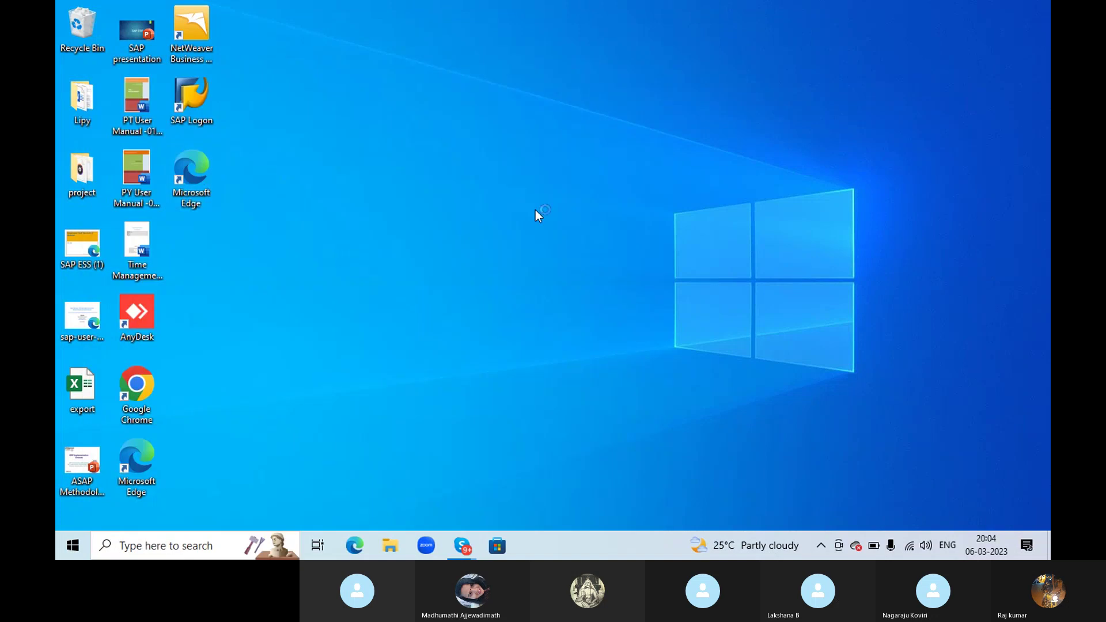
{"action": "left_click", "coordinate": [574, 177]}
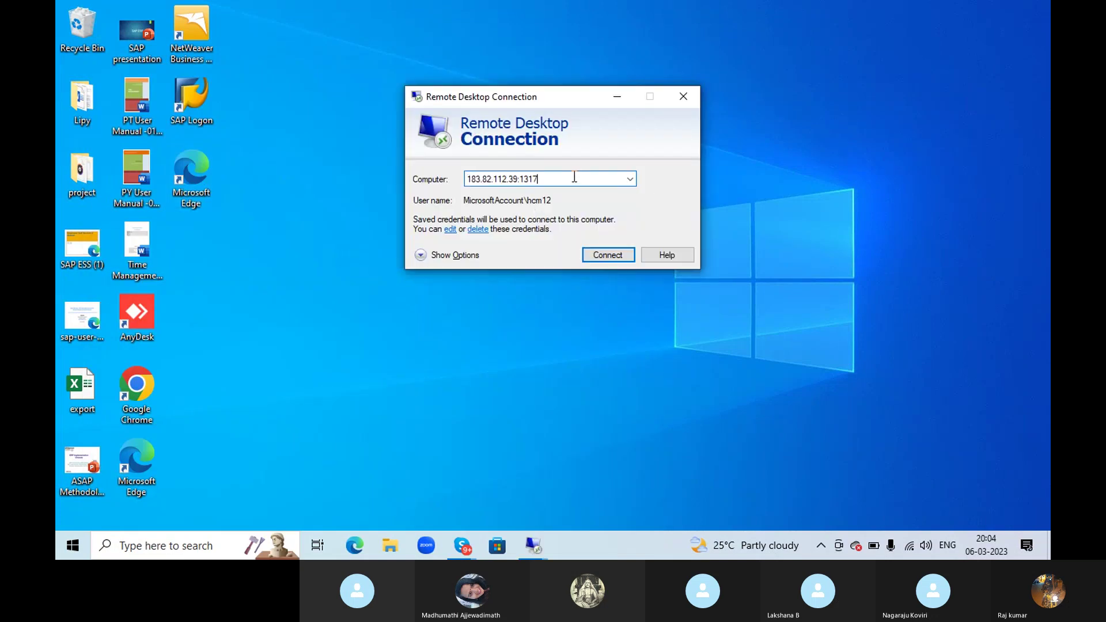
Choose the saved computer 103.75.162.76:3389 and try to connect, accepting the certificate warning and dismissing the error.
{"action": "left_click", "coordinate": [631, 179]}
{"action": "left_click", "coordinate": [519, 193]}
{"action": "key", "text": "Down"}
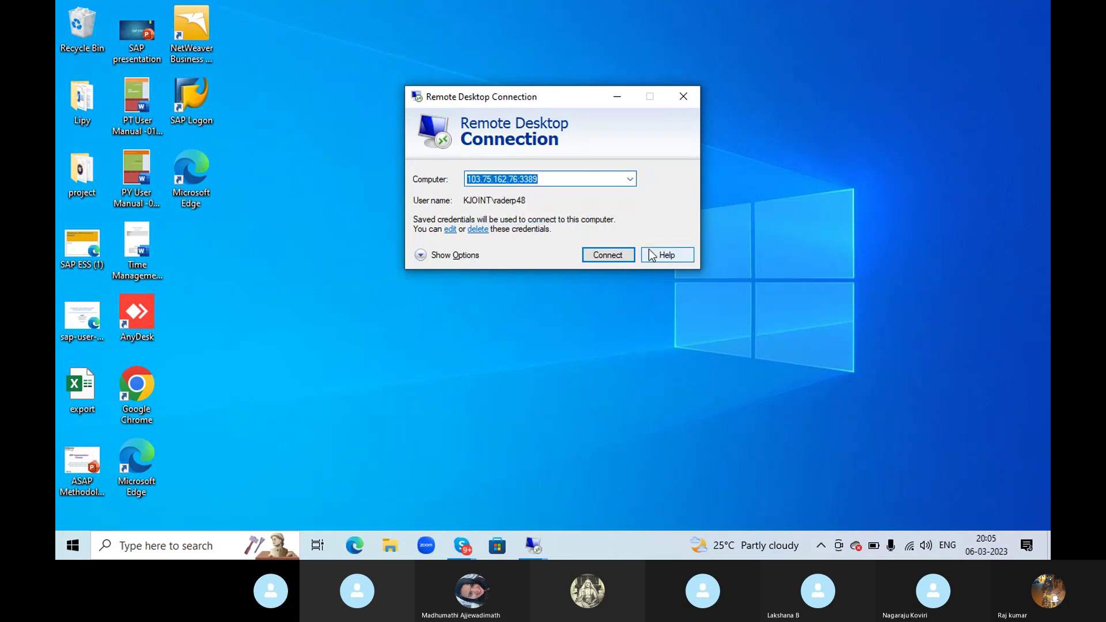
{"action": "left_click", "coordinate": [604, 255]}
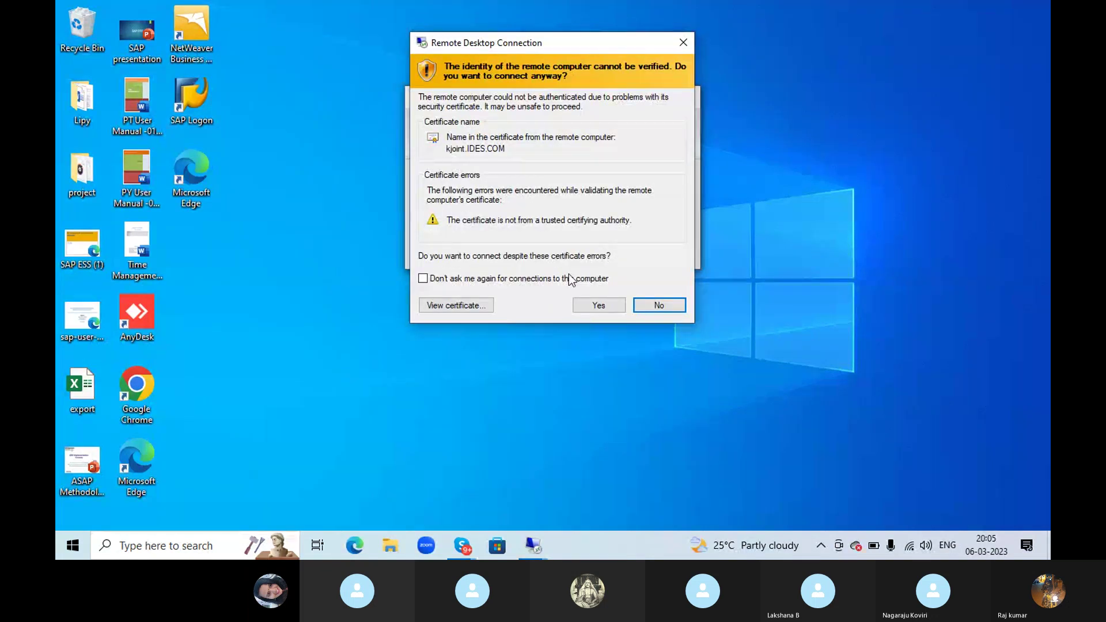
{"action": "left_click", "coordinate": [597, 305]}
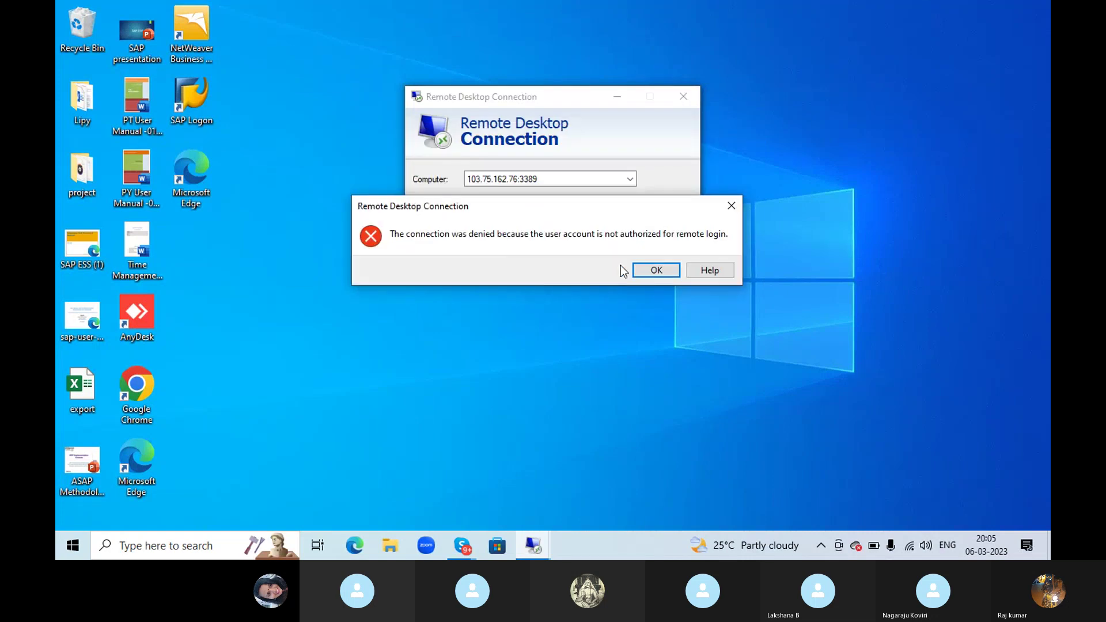
{"action": "left_click", "coordinate": [655, 270]}
Retry the connection to 103.75.162.76:3389, declining the certificate warning once and accepting it on the second attempt.
{"action": "left_click", "coordinate": [608, 256]}
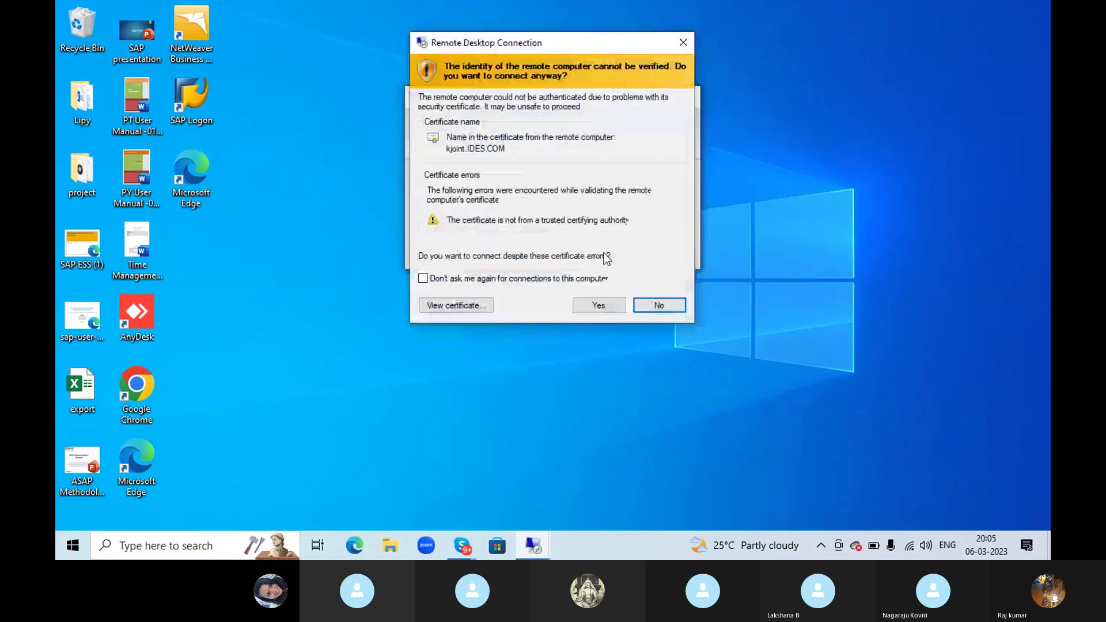
{"action": "left_click", "coordinate": [661, 305]}
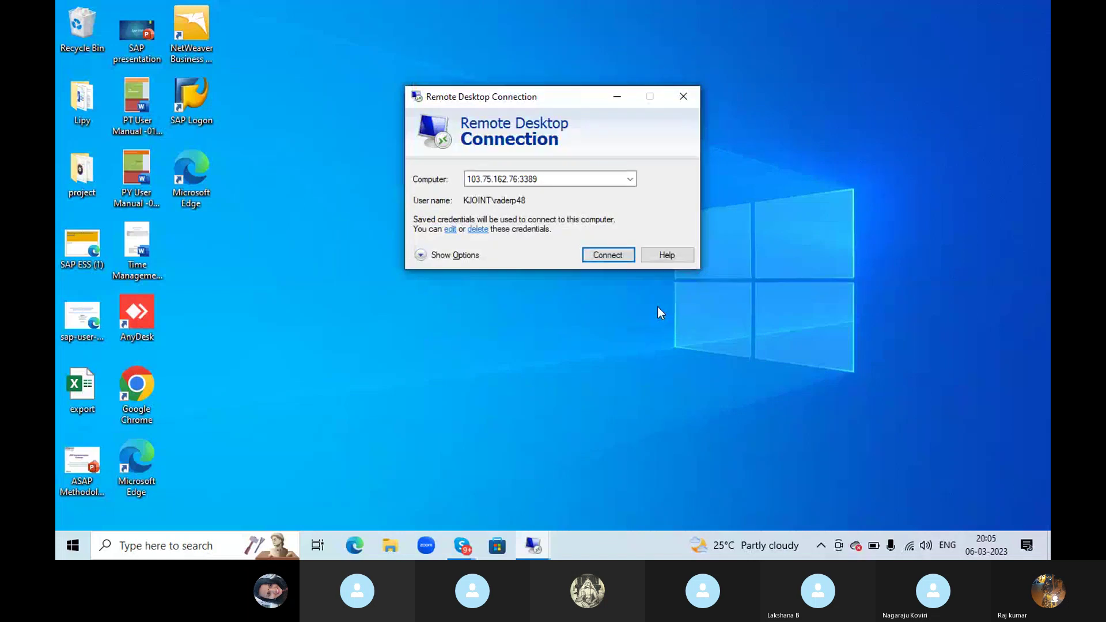
{"action": "left_click", "coordinate": [605, 259]}
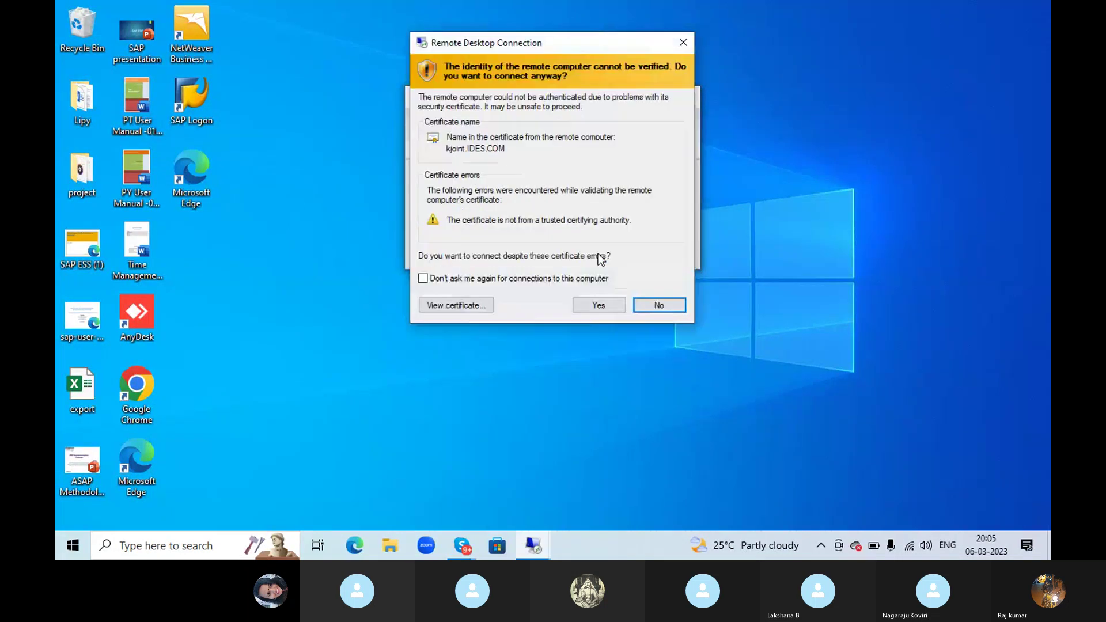
{"action": "left_click", "coordinate": [588, 307]}
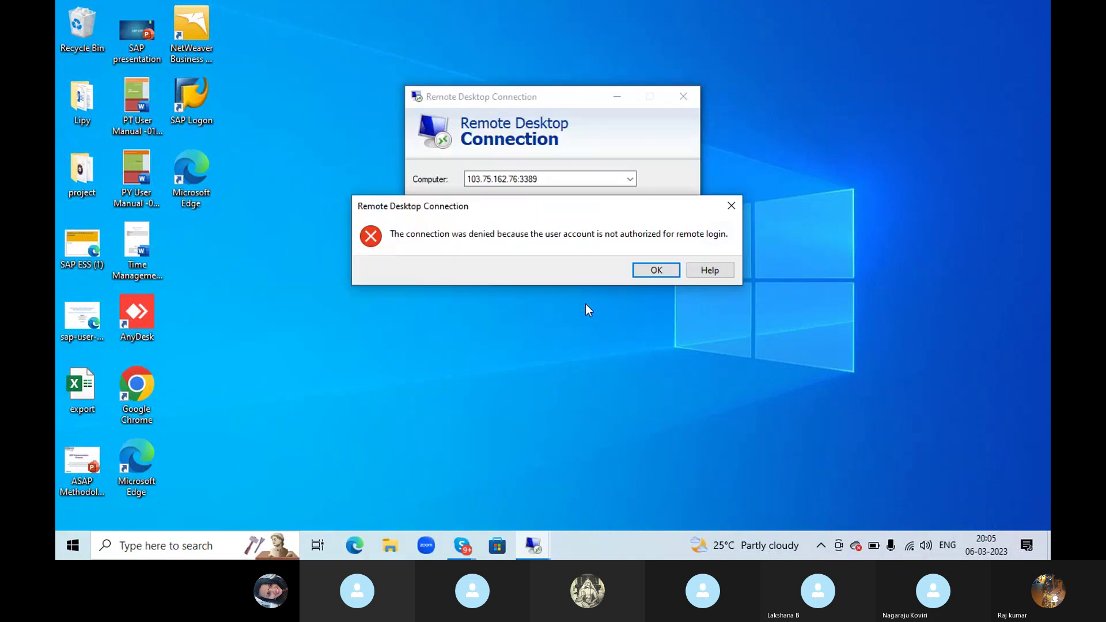
{"action": "left_click", "coordinate": [656, 271]}
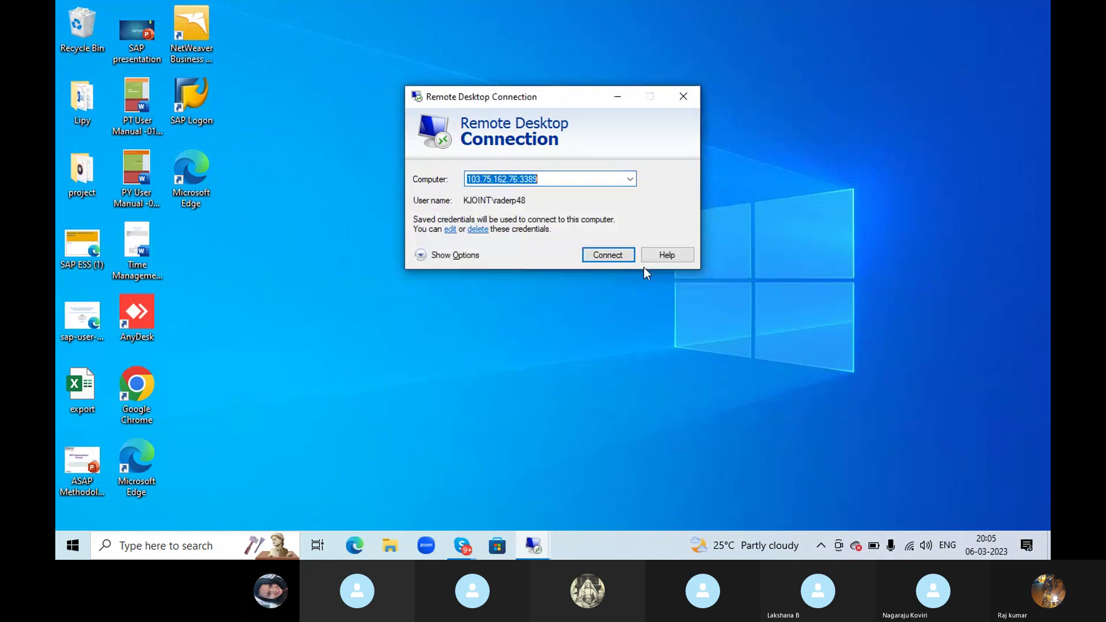
Remove the port from the computer address and try to connect to 103.75.162.76.
{"action": "left_click", "coordinate": [568, 179]}
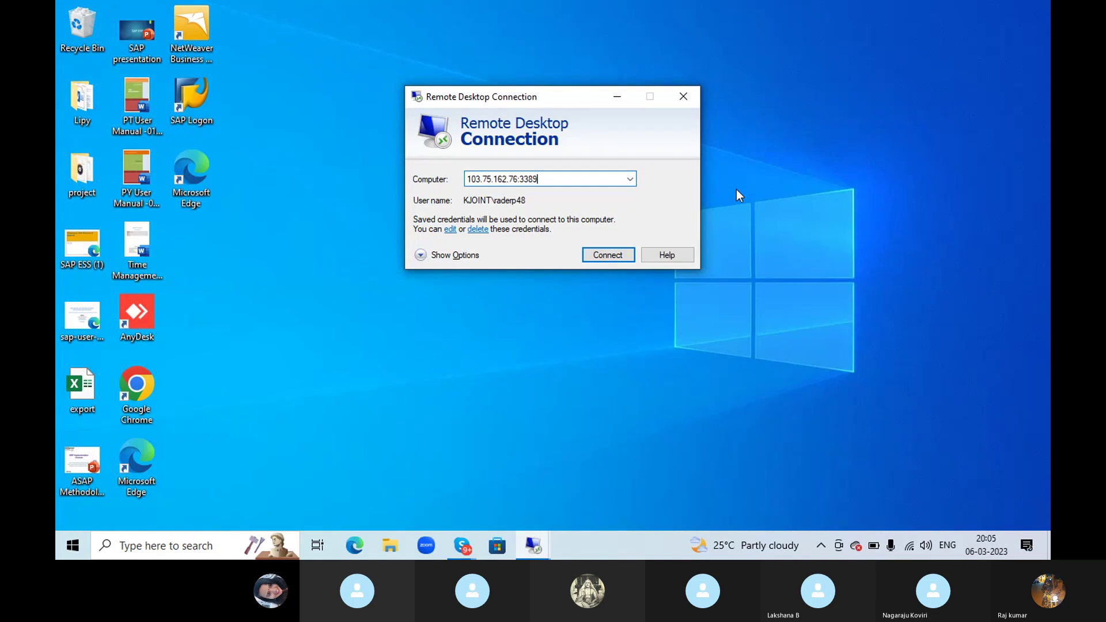
{"action": "key", "text": "BackSpace"}
{"action": "key", "text": "BackSpace"}
{"action": "key", "text": "BackSpace"}
{"action": "key", "text": "BackSpace"}
{"action": "key", "text": "BackSpace"}
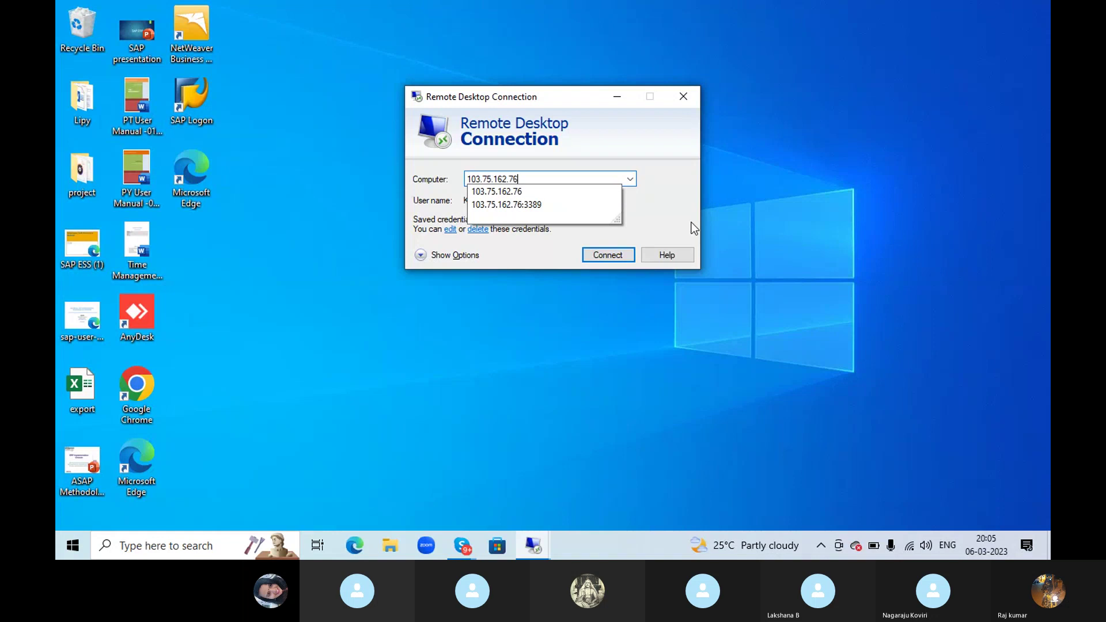
{"action": "left_click", "coordinate": [604, 255]}
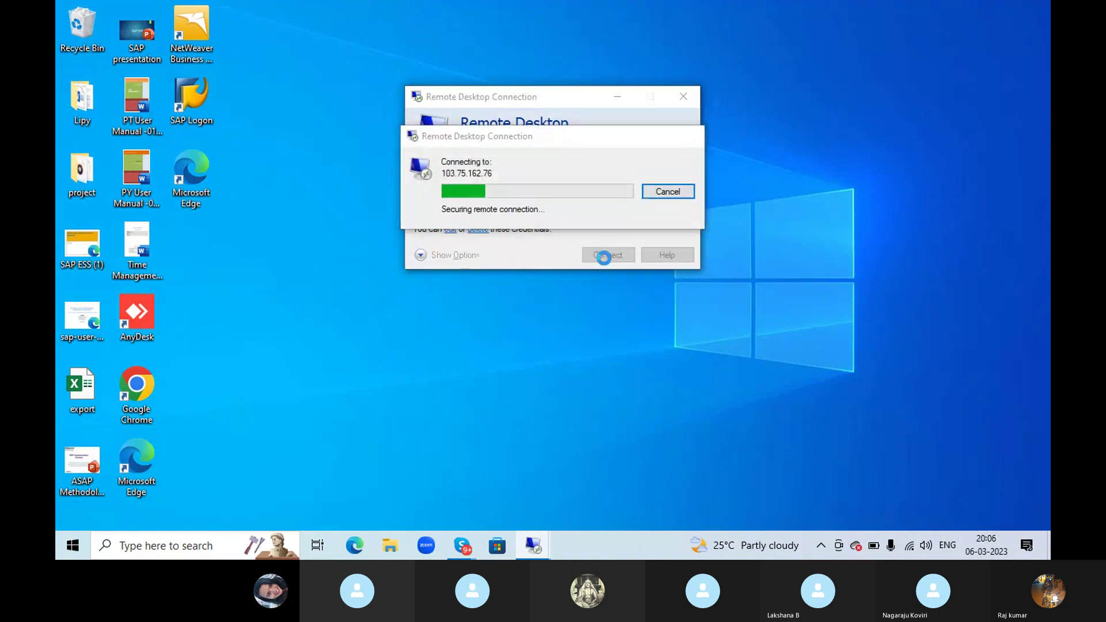
{"action": "left_click", "coordinate": [610, 307]}
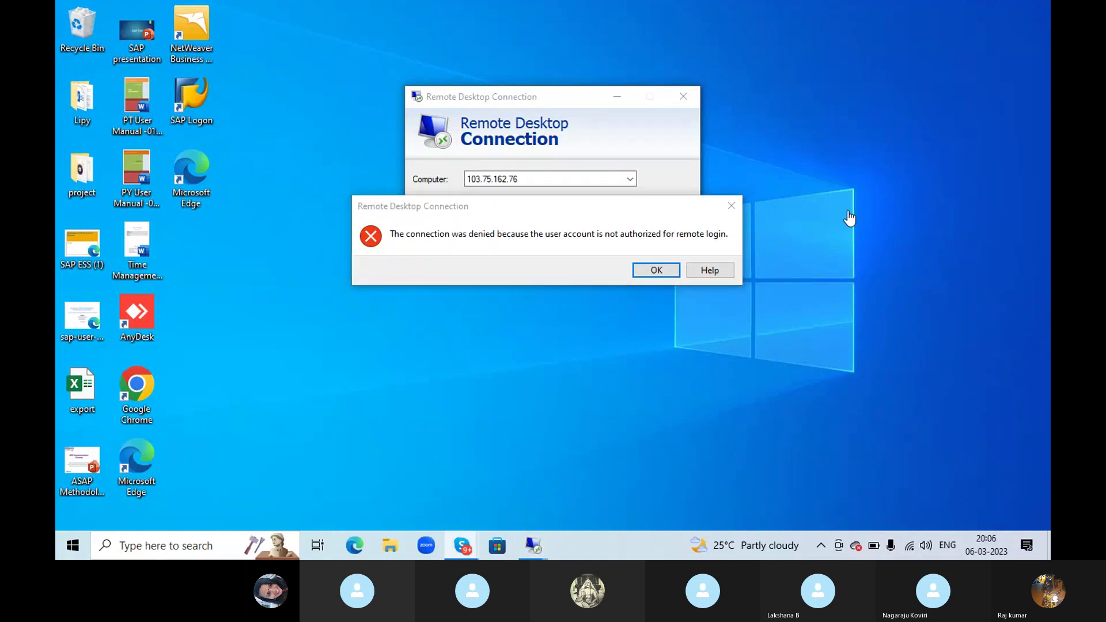
{"action": "left_click", "coordinate": [655, 271]}
{"action": "left_click", "coordinate": [631, 179]}
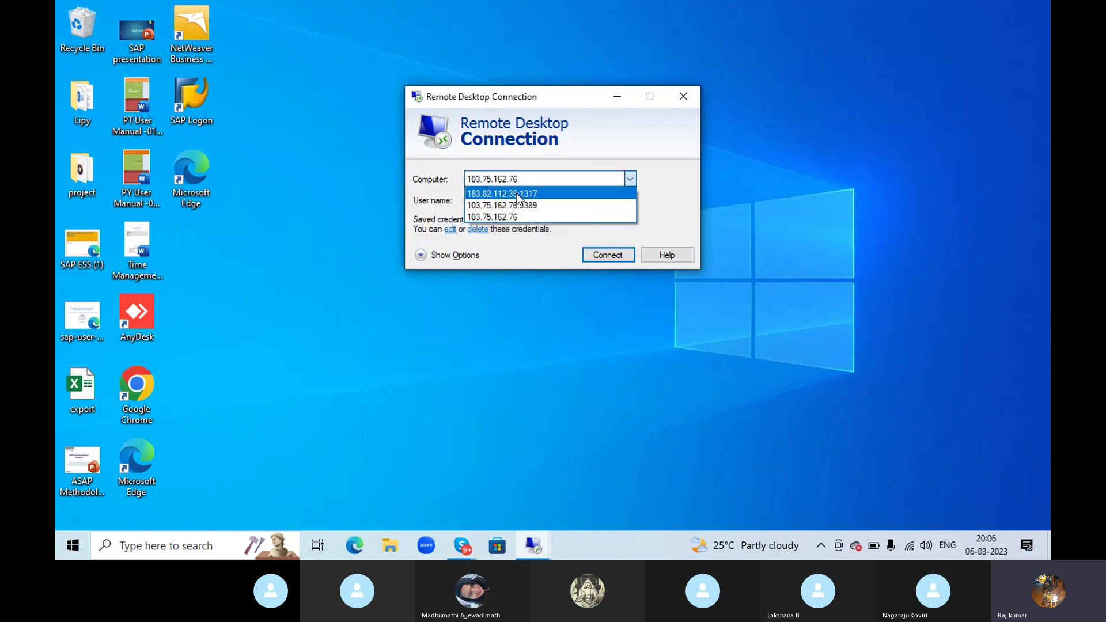
{"action": "left_click", "coordinate": [518, 196]}
{"action": "left_click", "coordinate": [614, 259]}
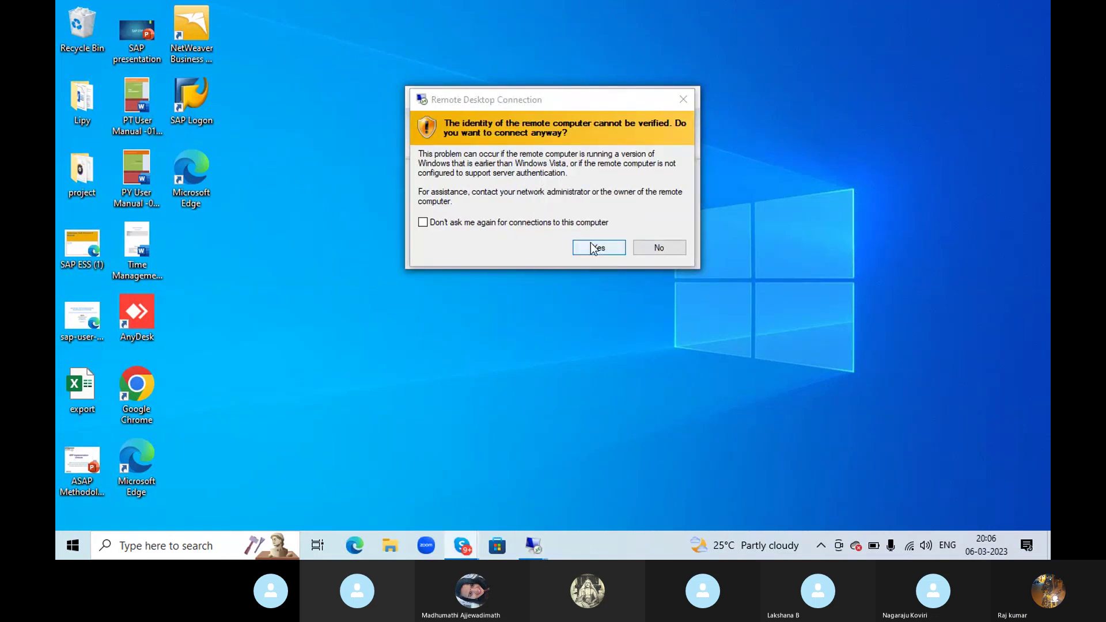
{"action": "left_click", "coordinate": [594, 248]}
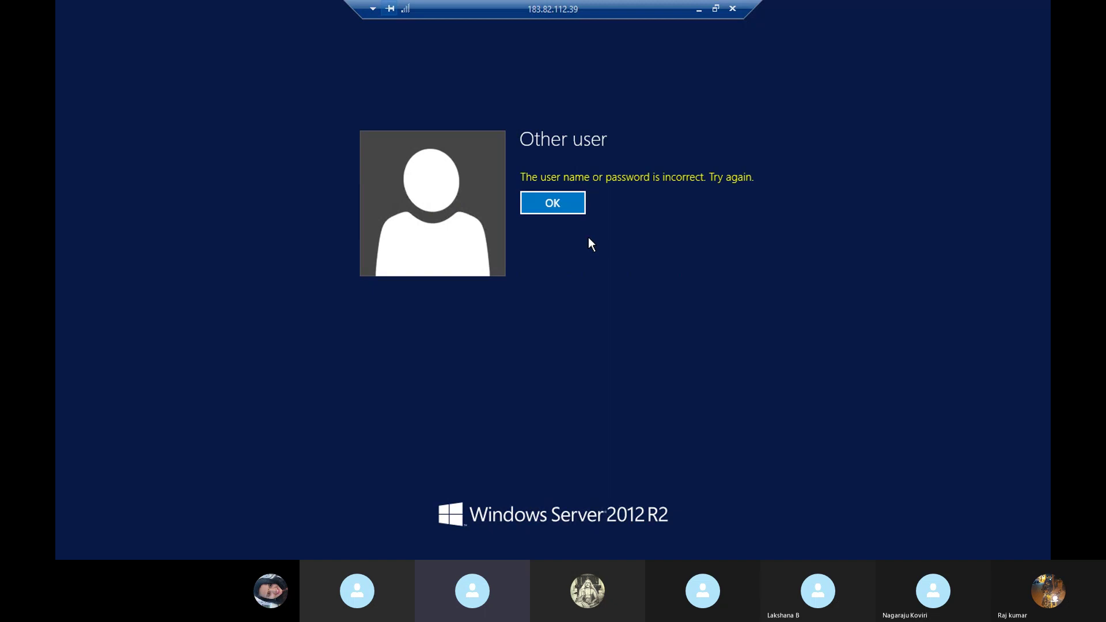
Dismiss the login error, change the user name to hcm22, enter the account password and sign in to the server.
{"action": "left_click", "coordinate": [523, 202]}
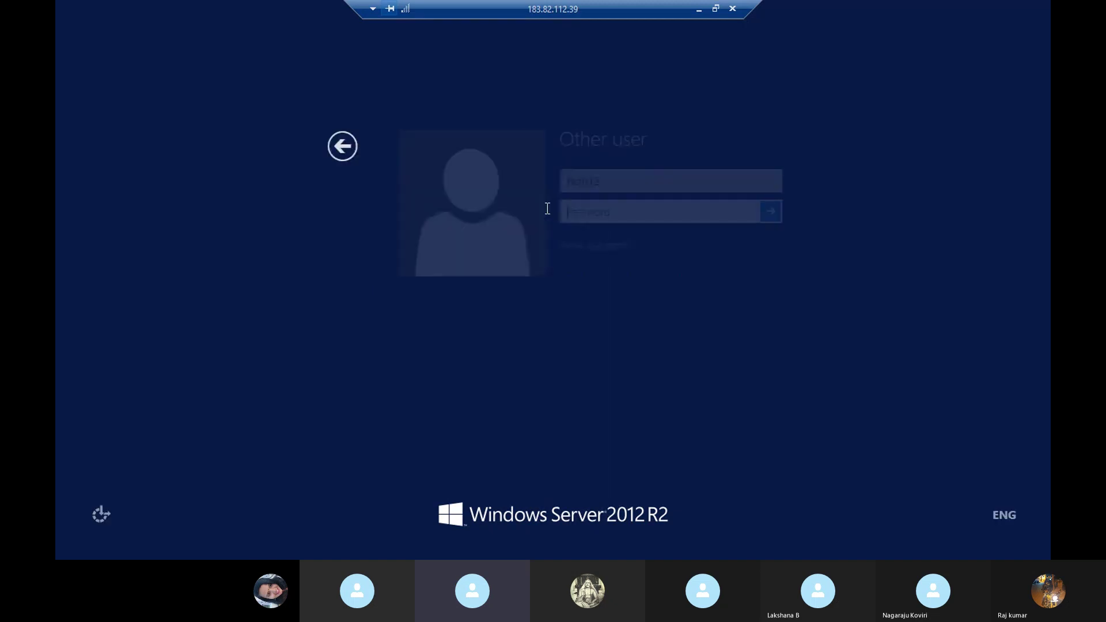
{"action": "left_click", "coordinate": [618, 179]}
{"action": "key", "text": "BackSpace"}
{"action": "key", "text": "BackSpace"}
{"action": "type", "text": "22"}
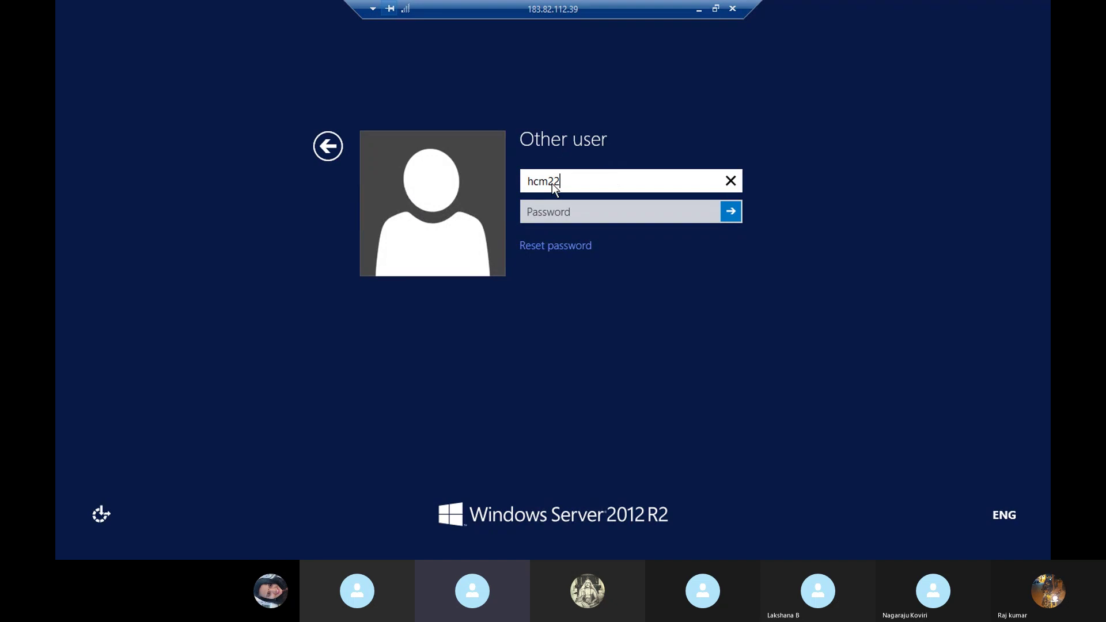
{"action": "left_click", "coordinate": [555, 214]}
{"action": "type", "text": "******"}
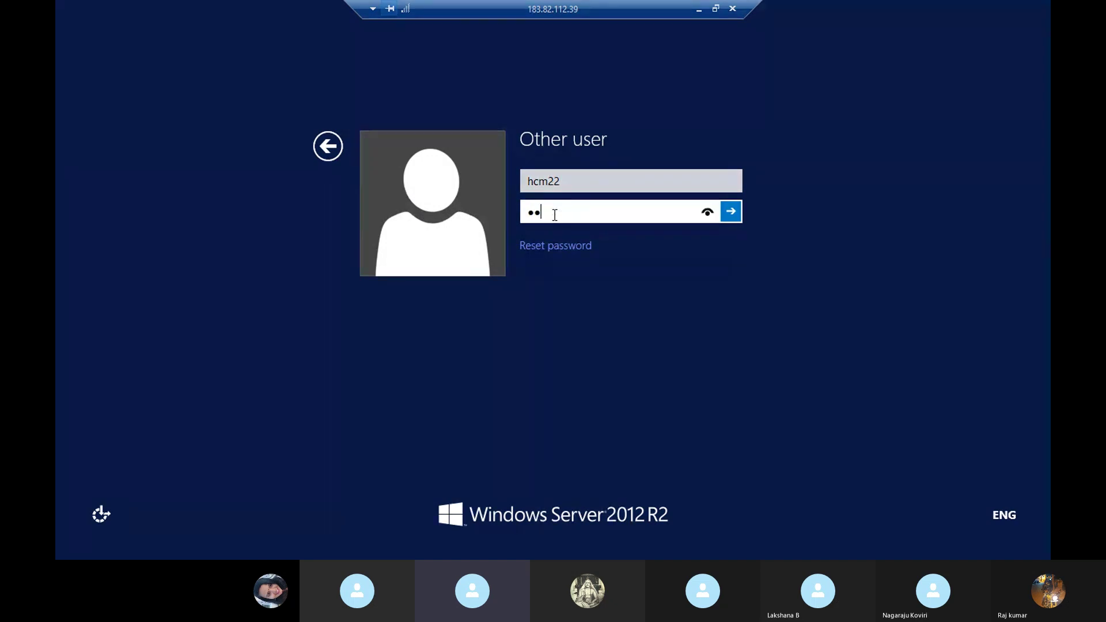
{"action": "type", "text": "**"}
{"action": "key", "text": "Return"}
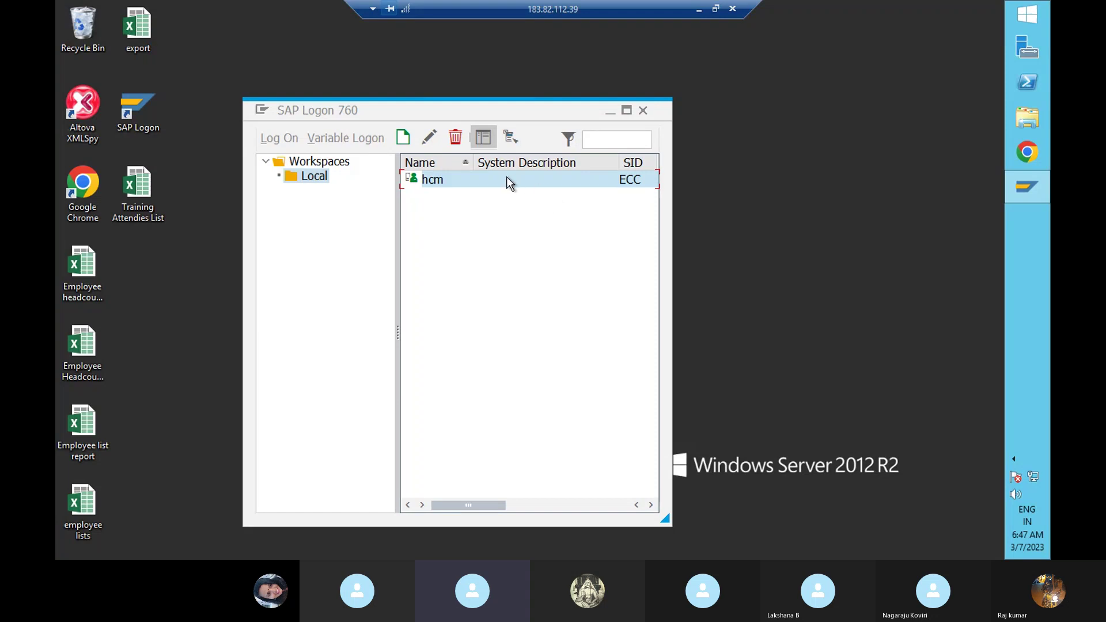
Try to log on to the hcm system, view the detailed error description and close it.
{"action": "double_click", "coordinate": [439, 181]}
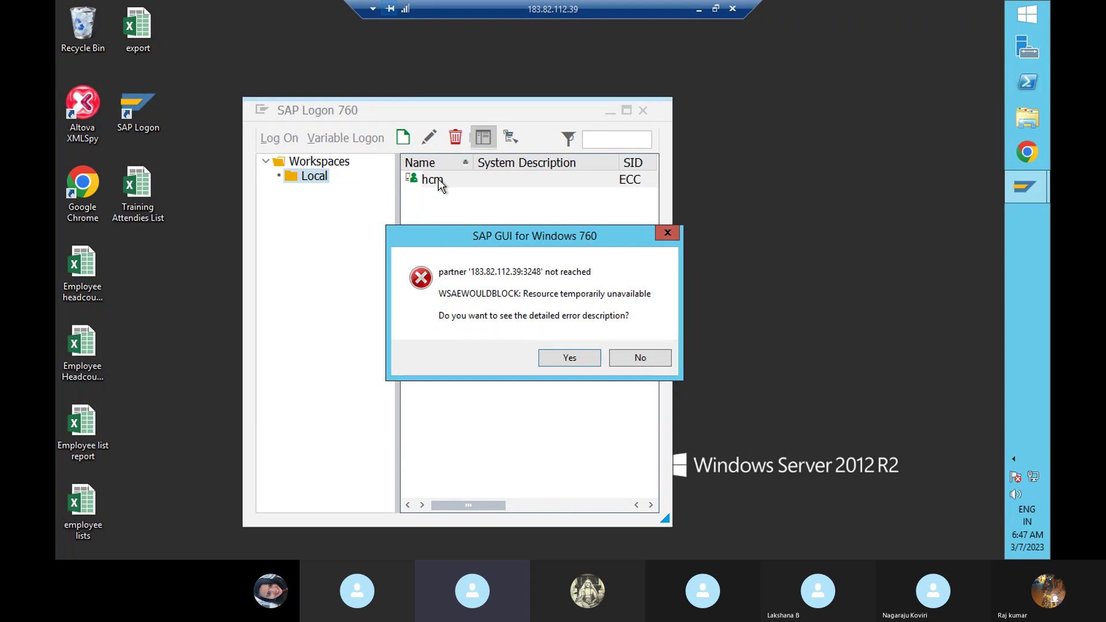
{"action": "left_click", "coordinate": [579, 359]}
{"action": "left_click", "coordinate": [657, 416]}
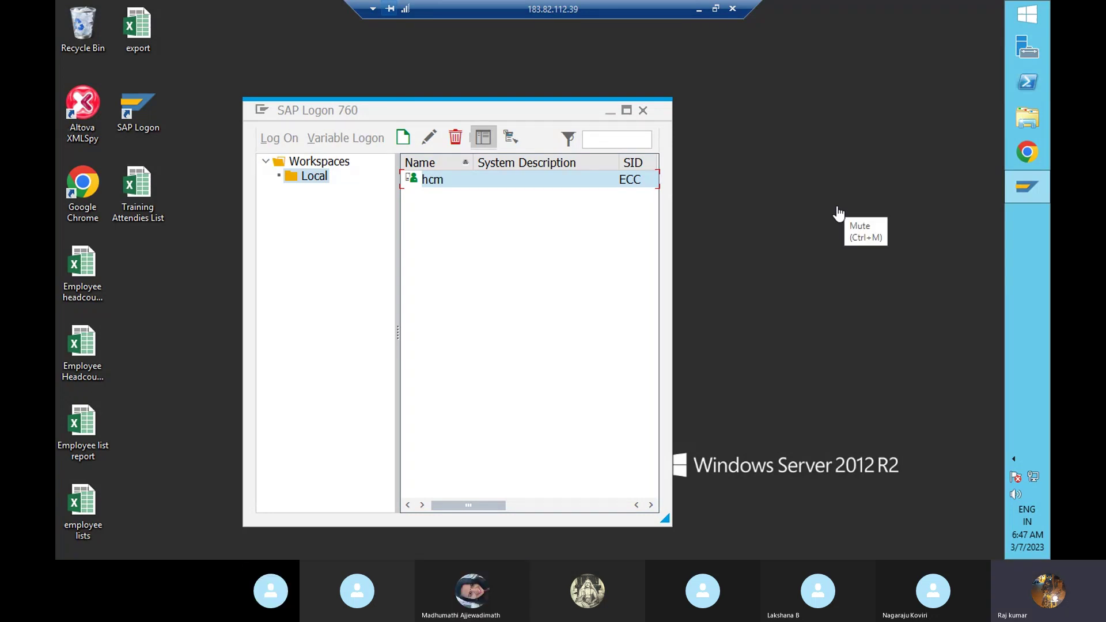
Retry the hcm logon twice, reviewing and closing the detailed error description after each attempt.
{"action": "double_click", "coordinate": [475, 182]}
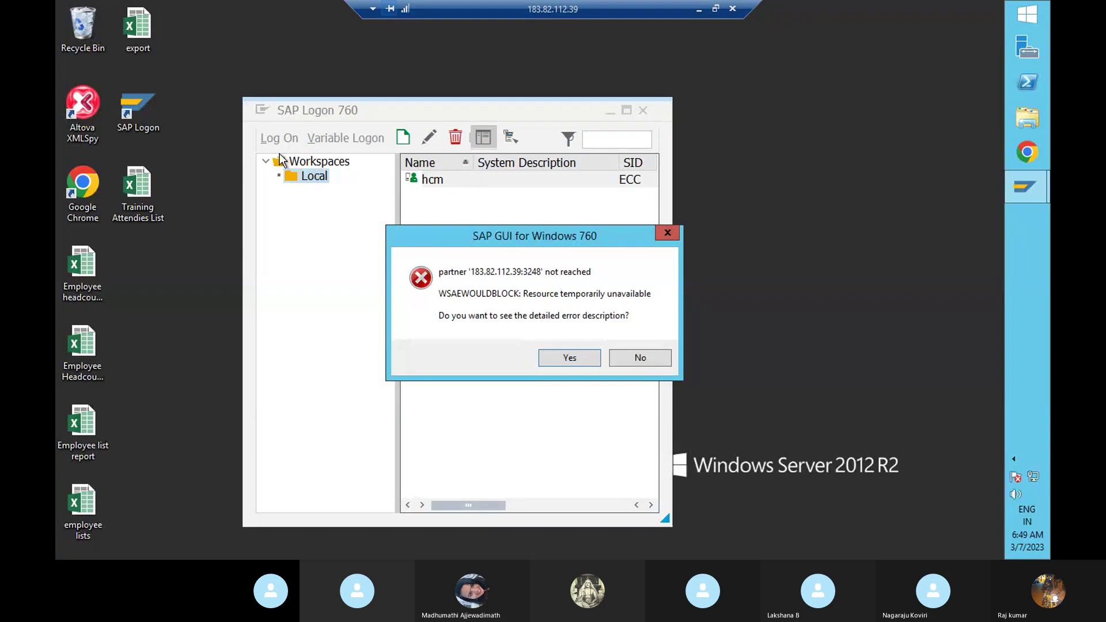
{"action": "left_click", "coordinate": [568, 359]}
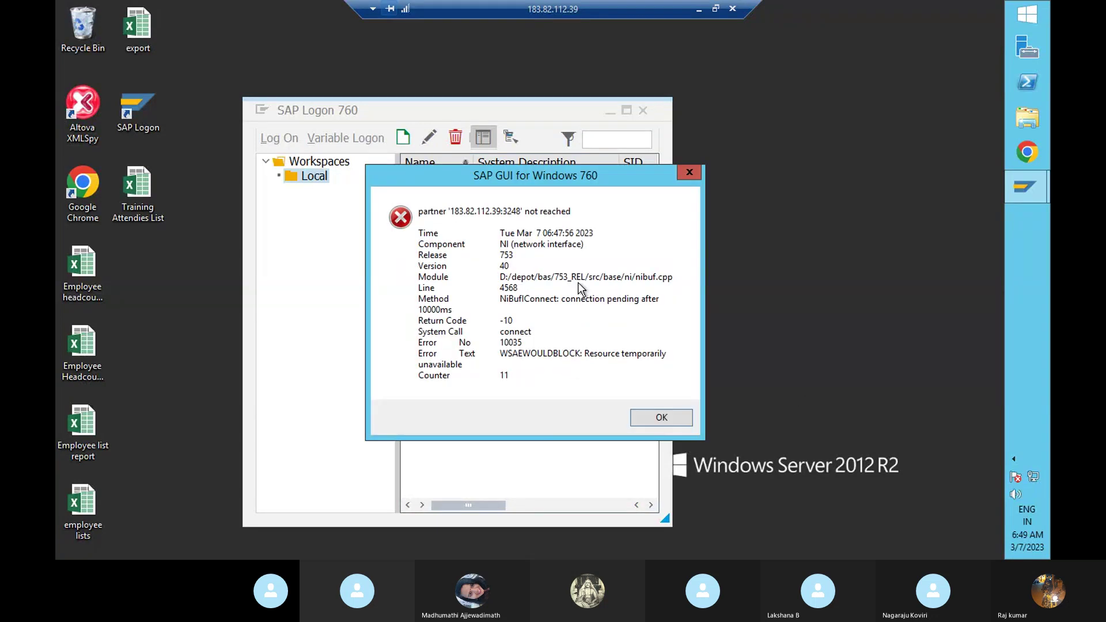
{"action": "left_click", "coordinate": [662, 417]}
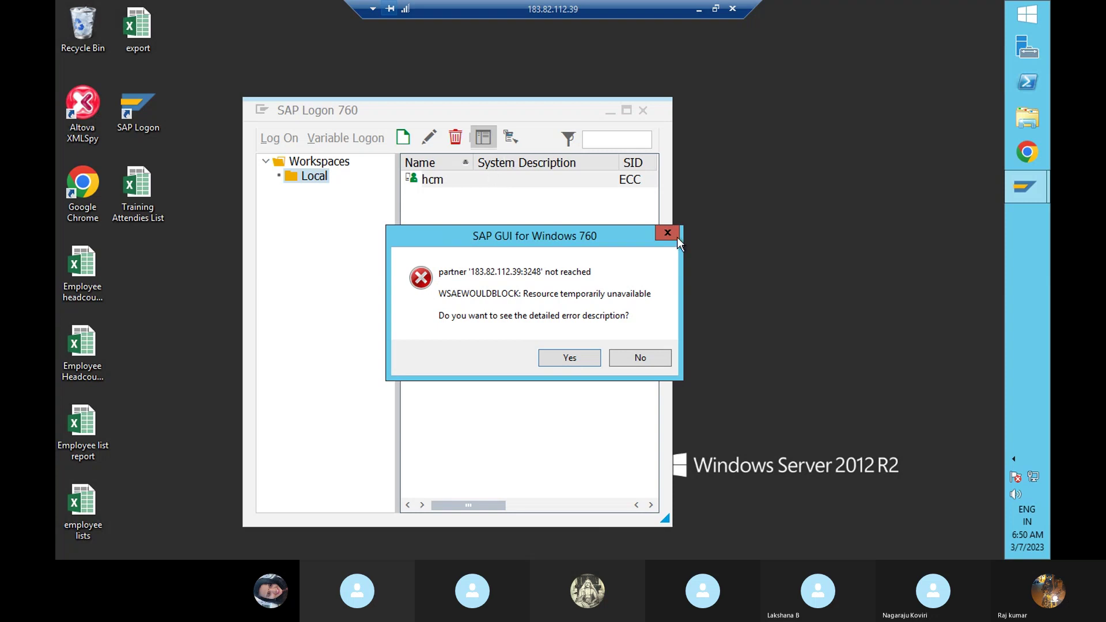
{"action": "left_click", "coordinate": [582, 356]}
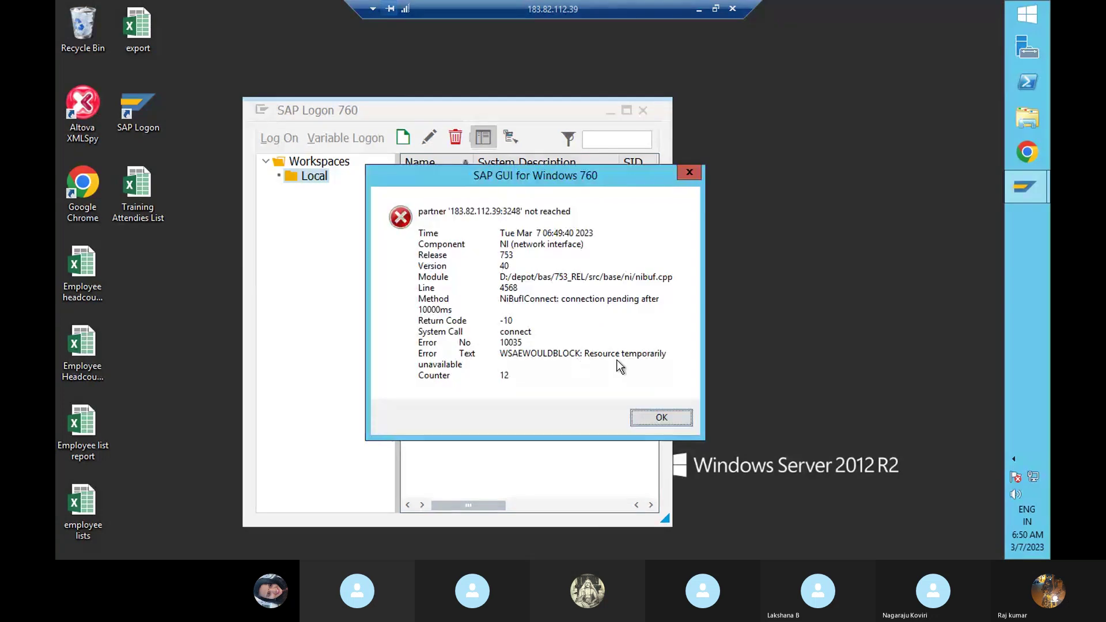
{"action": "left_click", "coordinate": [674, 417]}
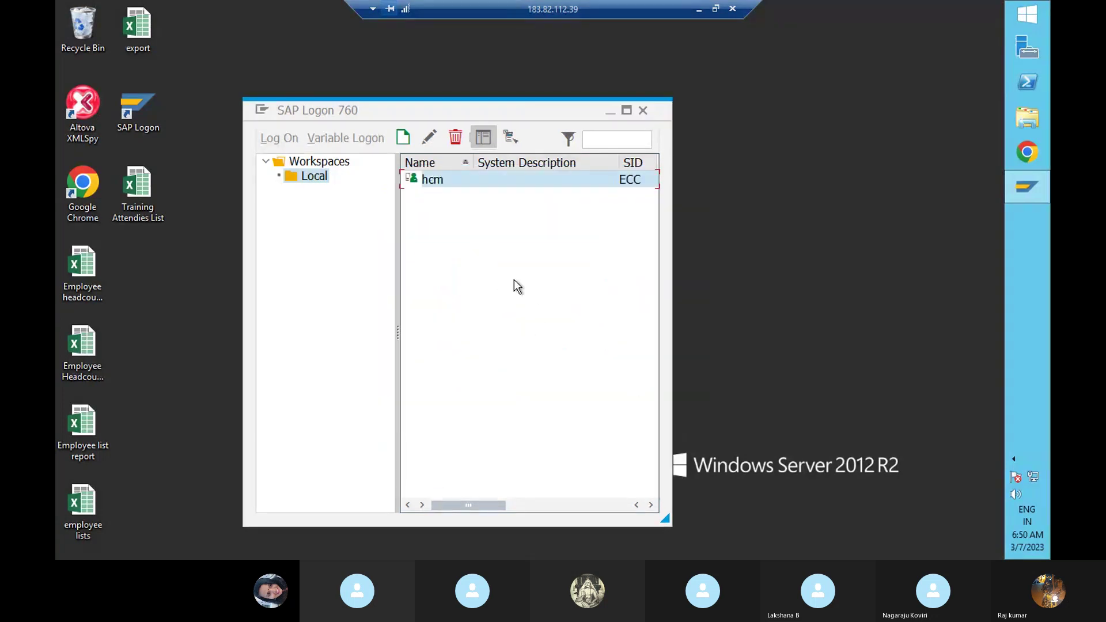
Abandon another hcm logon attempt by closing SAP Logon, and disconnect the remote session.
{"action": "double_click", "coordinate": [459, 187]}
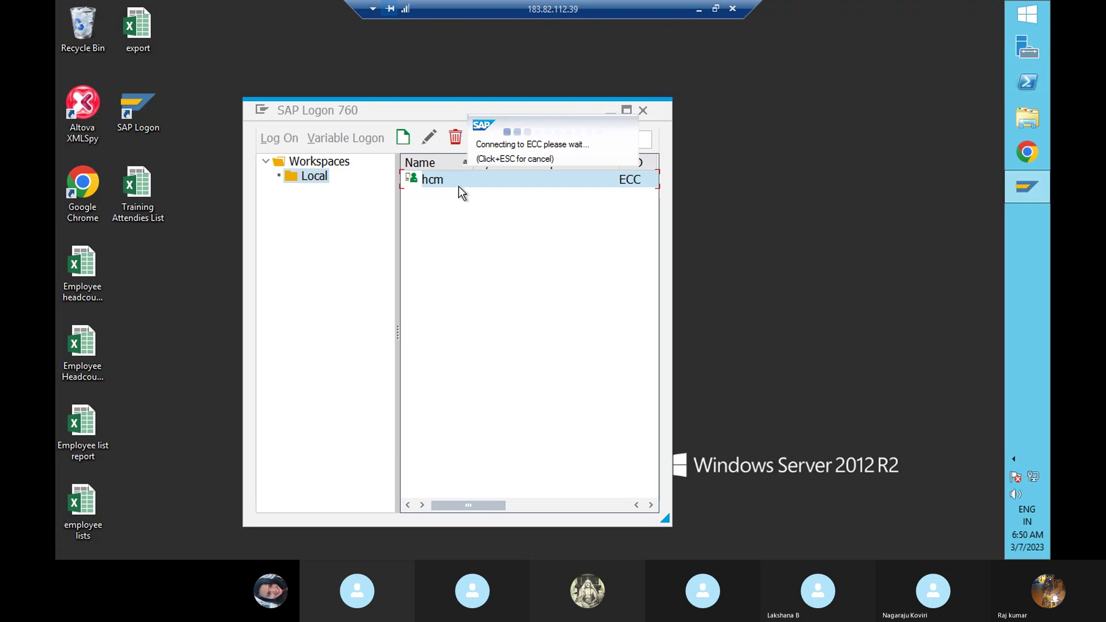
{"action": "left_click", "coordinate": [641, 111]}
{"action": "left_click", "coordinate": [734, 9]}
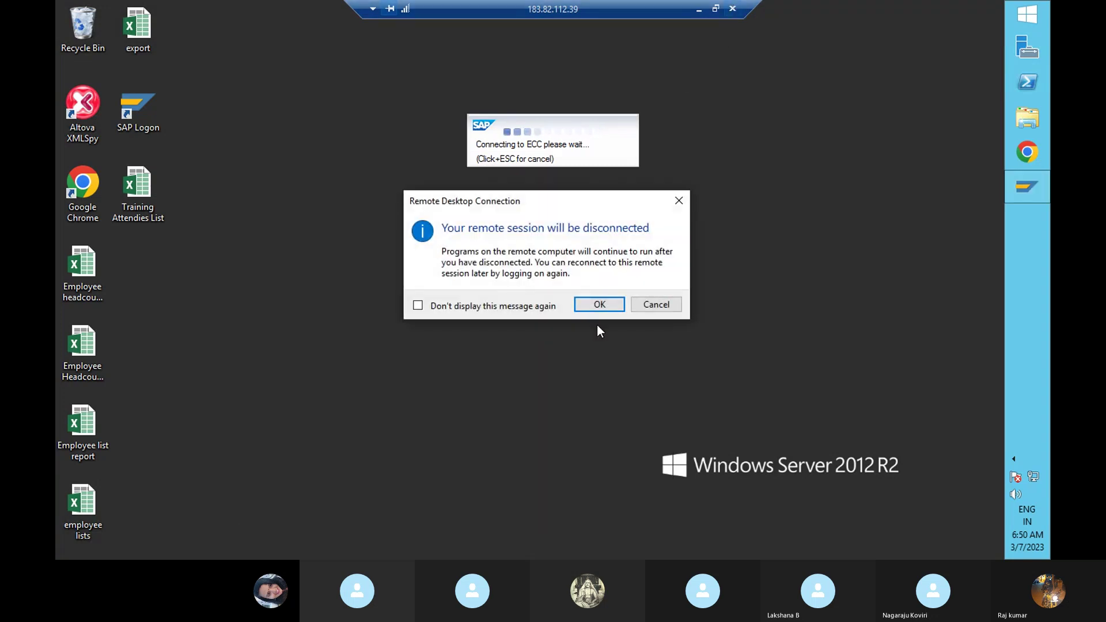
{"action": "left_click", "coordinate": [597, 305]}
{"action": "left_click", "coordinate": [566, 178]}
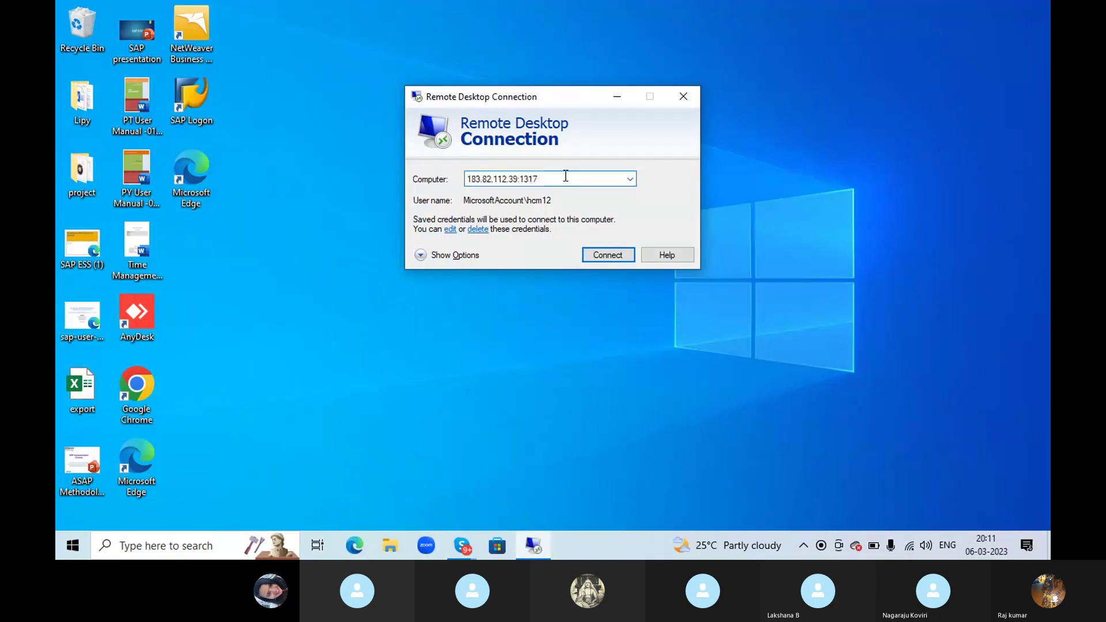
{"action": "left_click", "coordinate": [596, 256]}
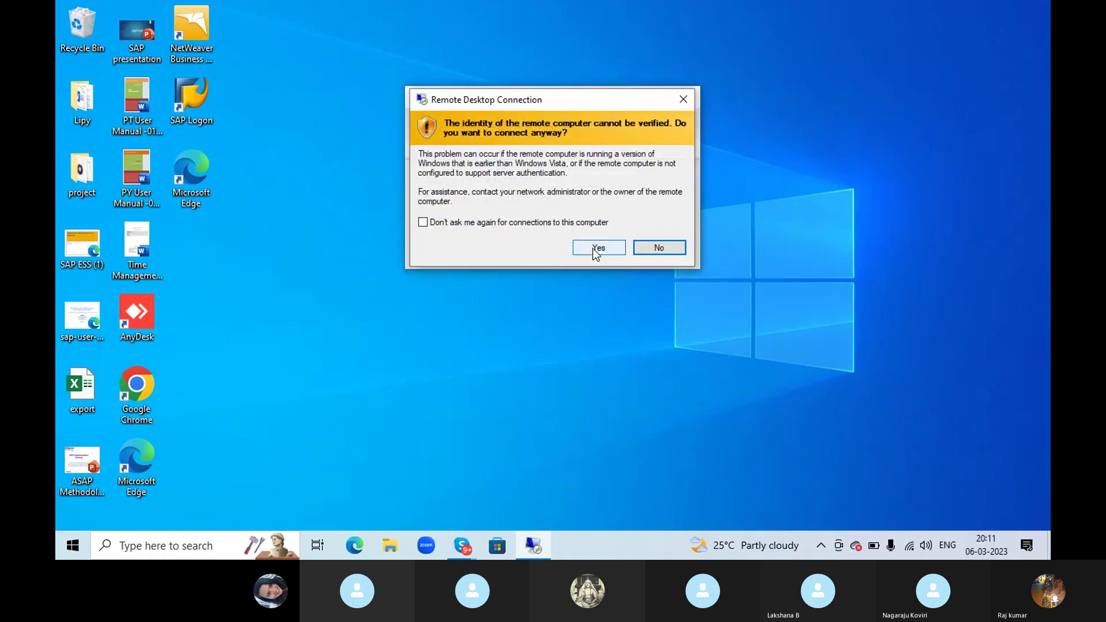
{"action": "left_click", "coordinate": [596, 249]}
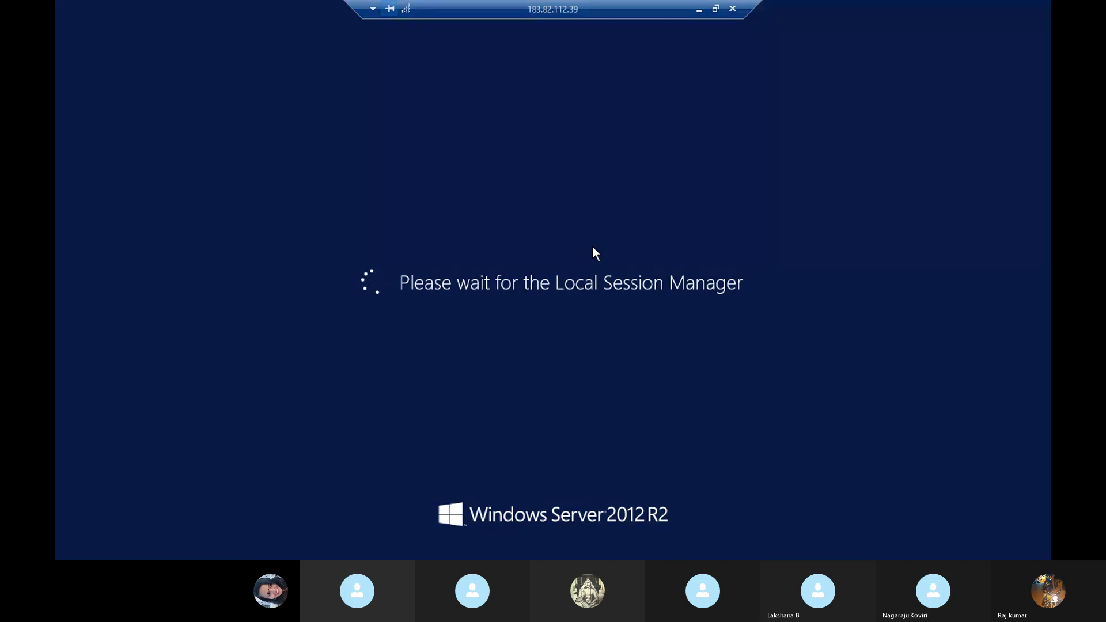
Dismiss the login error and sign in to the server as hcm22 with the account password.
{"action": "left_click", "coordinate": [573, 213]}
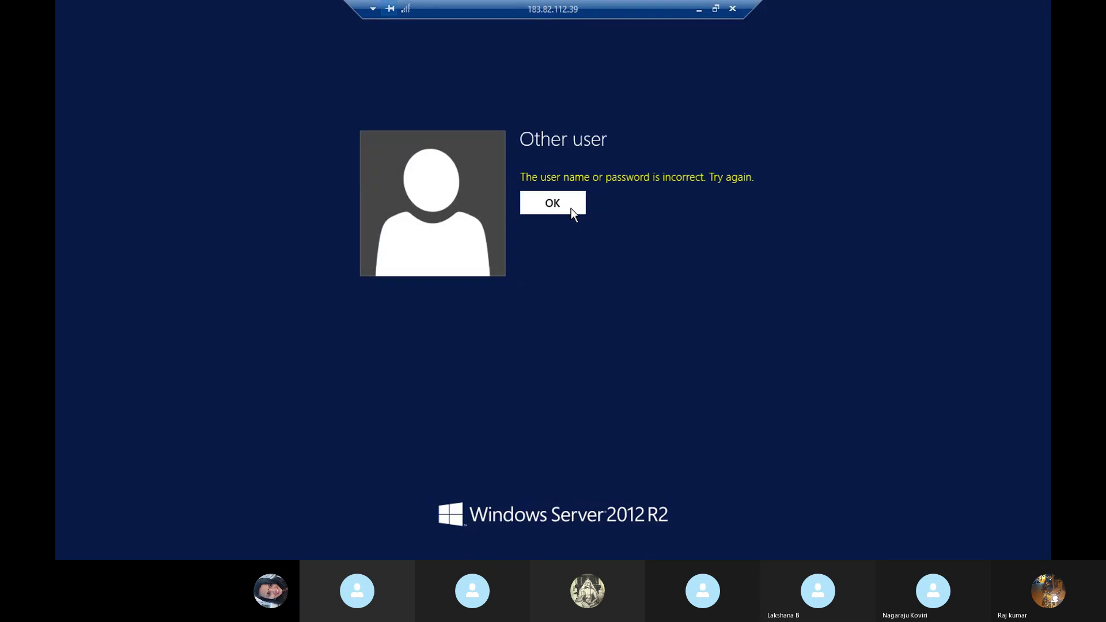
{"action": "left_click", "coordinate": [581, 173]}
{"action": "key", "text": "BackSpace"}
{"action": "key", "text": "BackSpace"}
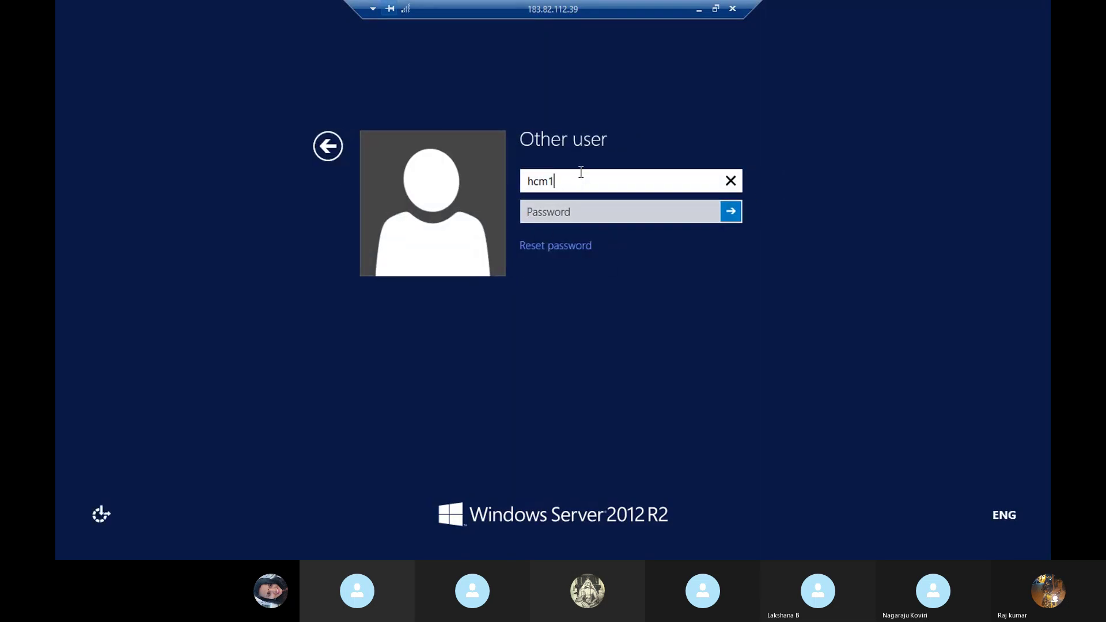
{"action": "type", "text": "22"}
{"action": "left_click", "coordinate": [584, 213]}
{"action": "type", "text": "********"}
{"action": "key", "text": "Return"}
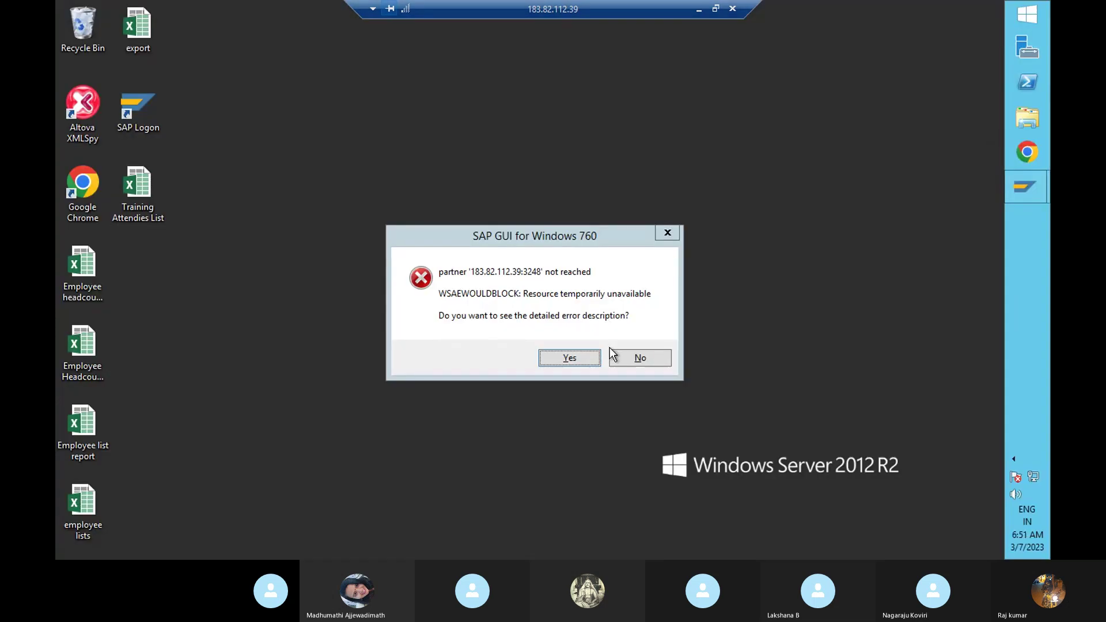
View and close the pending SAP connection error details, reopen SAP Logon and start the hcm system logon.
{"action": "left_click", "coordinate": [583, 360]}
{"action": "left_click", "coordinate": [690, 175]}
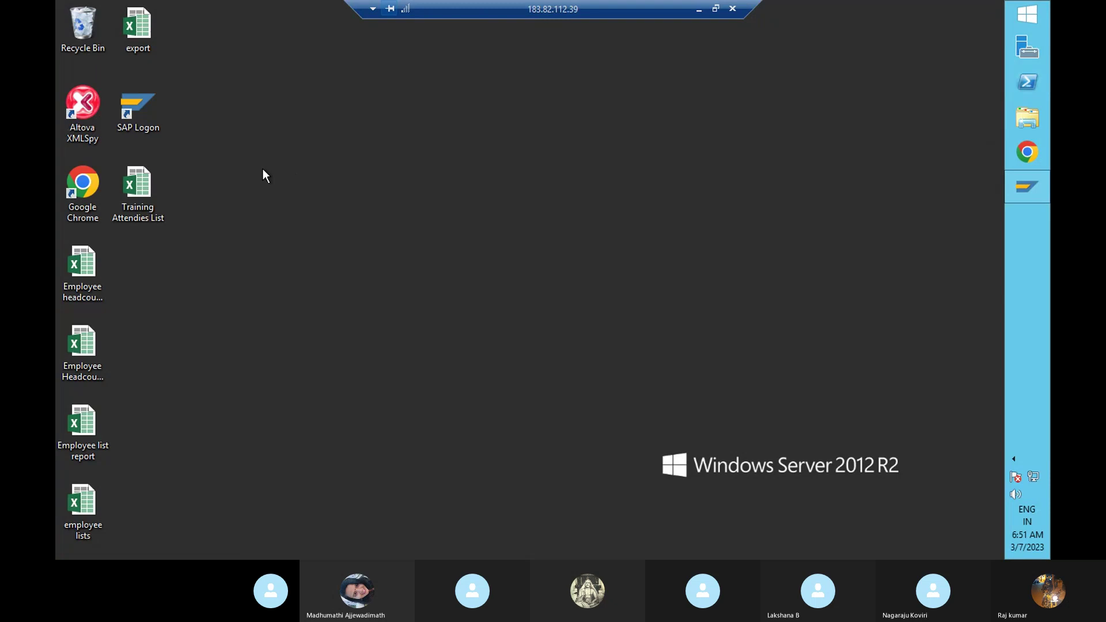
{"action": "double_click", "coordinate": [132, 113]}
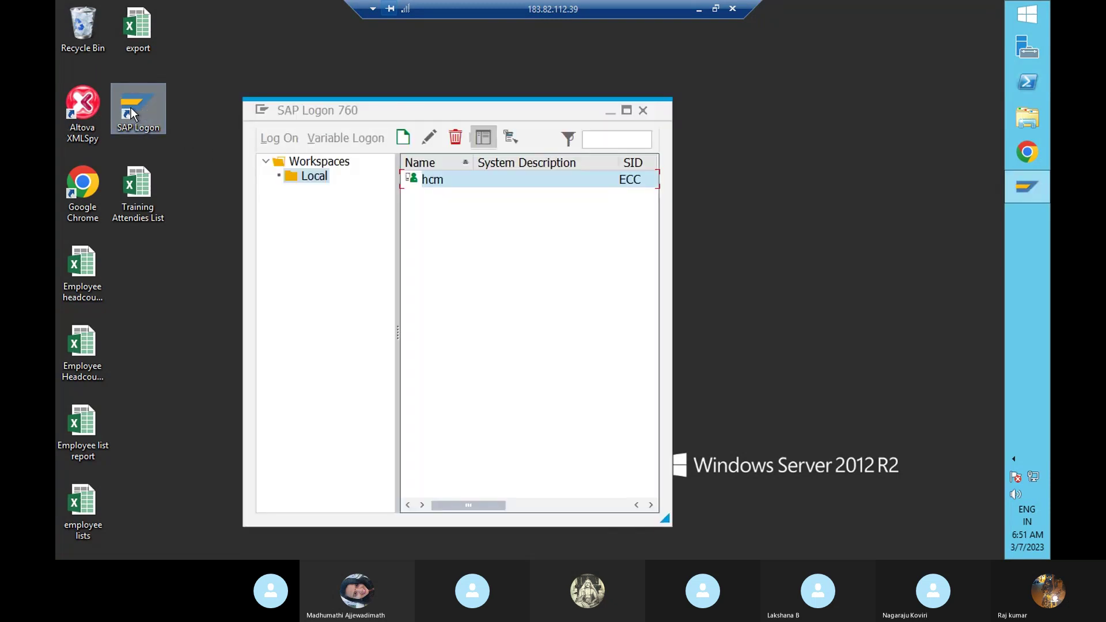
{"action": "double_click", "coordinate": [444, 181]}
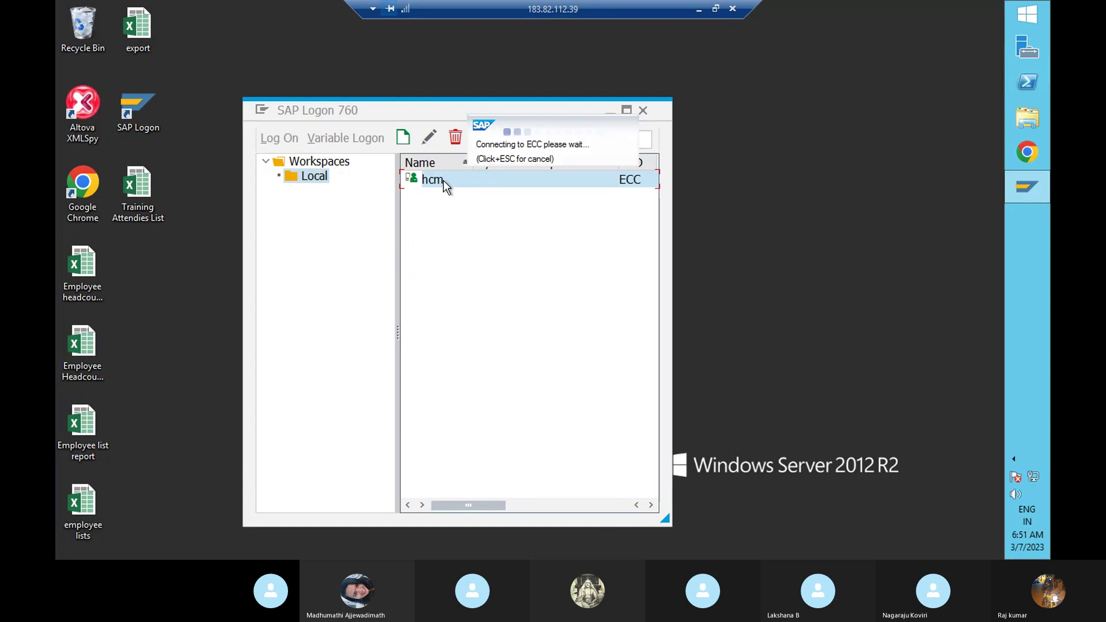